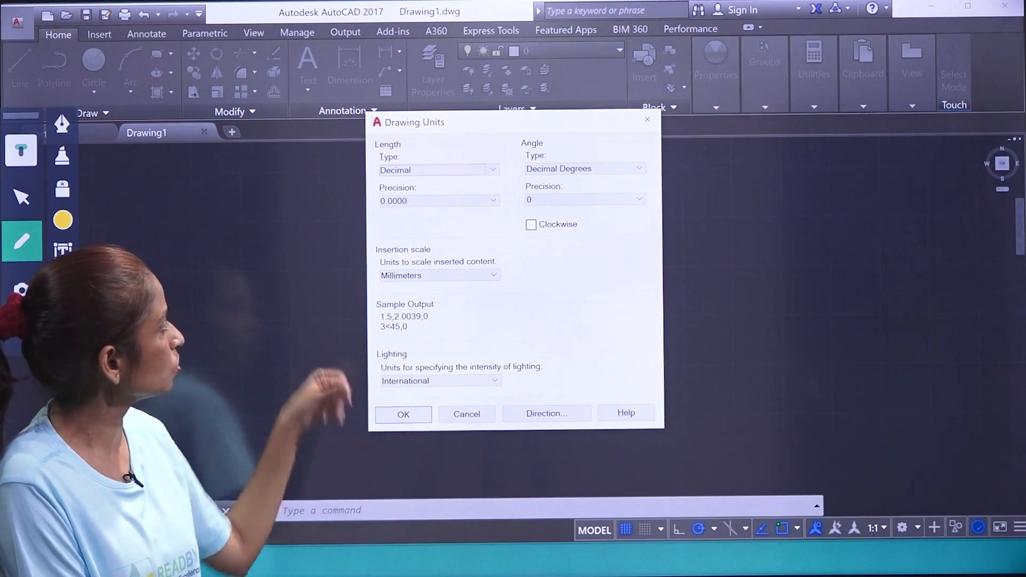
Step: Set the drawing's length unit type to Architectural
{"action": "left_click", "coordinate": [21, 197]}
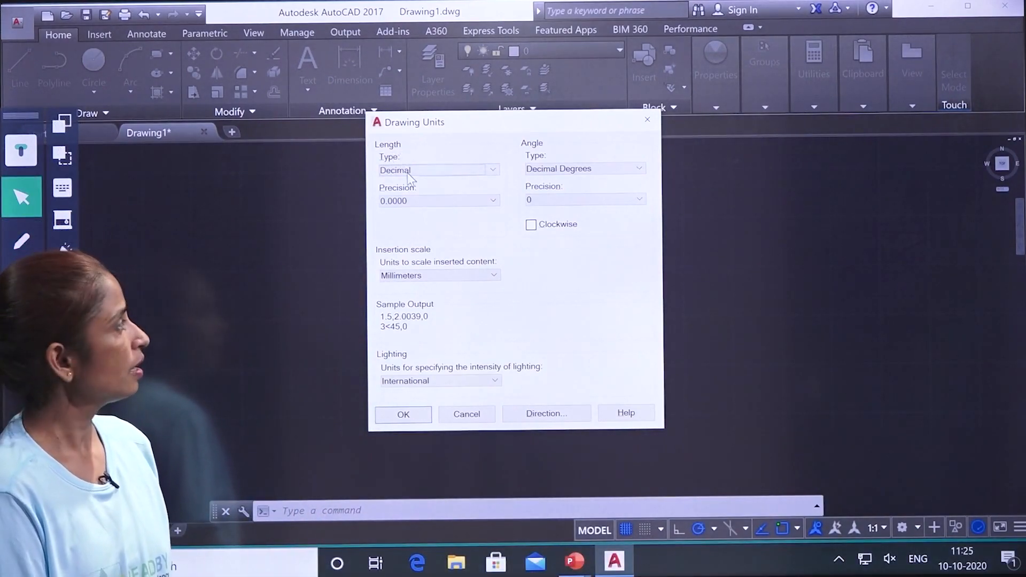
{"action": "mouse_move", "coordinate": [457, 190]}
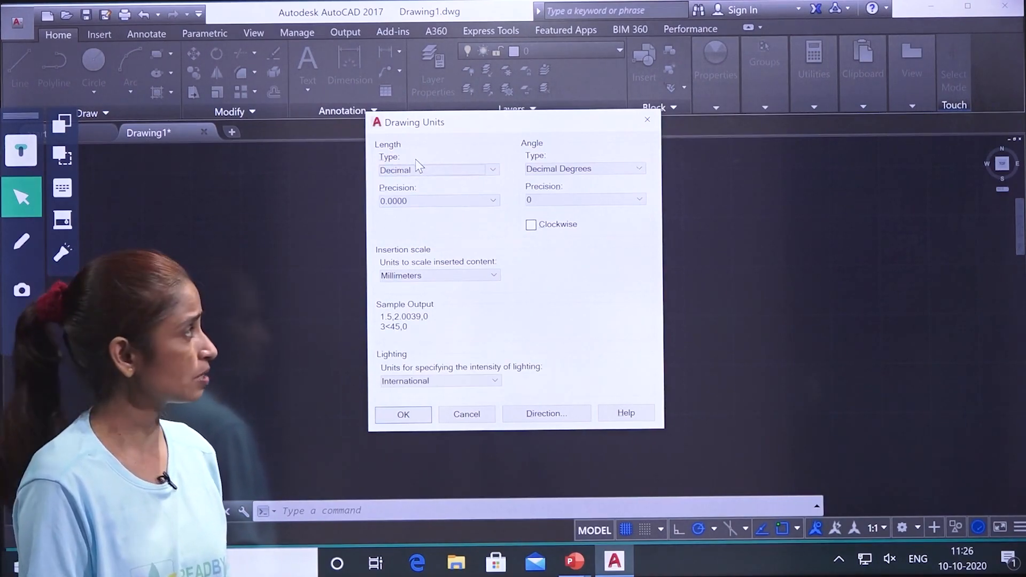
{"action": "left_click", "coordinate": [493, 170]}
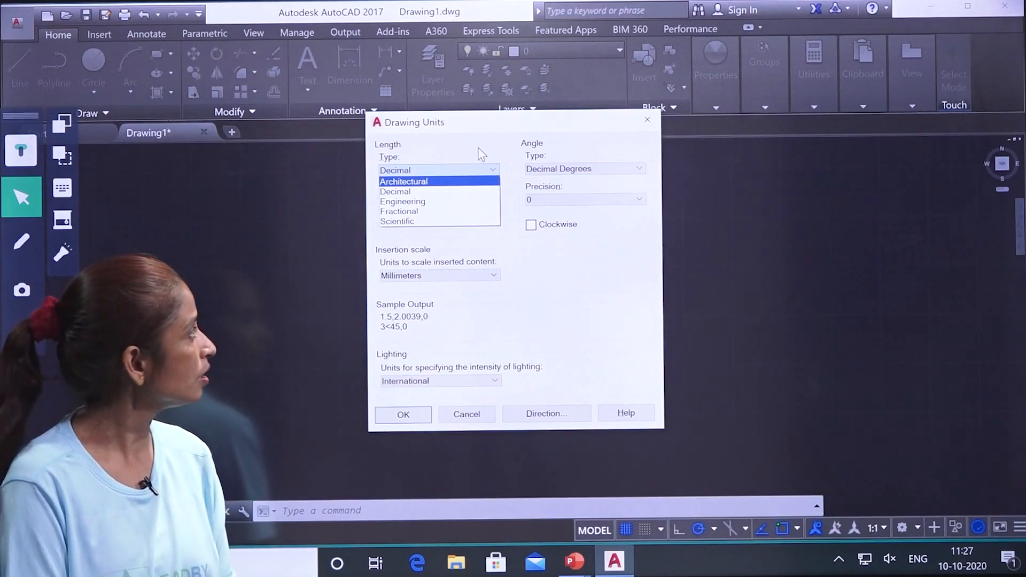
{"action": "left_click", "coordinate": [435, 182]}
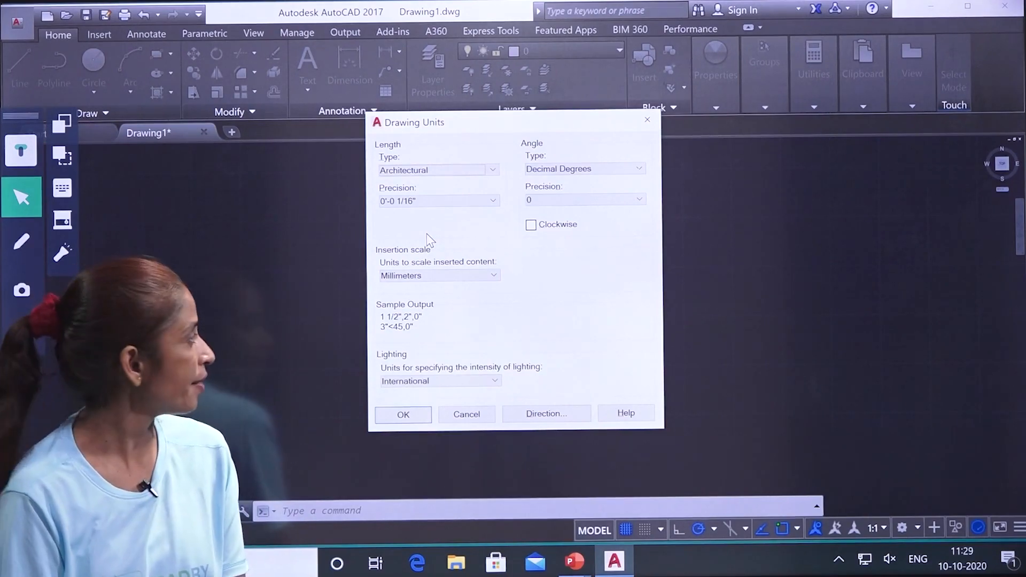
{"action": "mouse_move", "coordinate": [398, 262]}
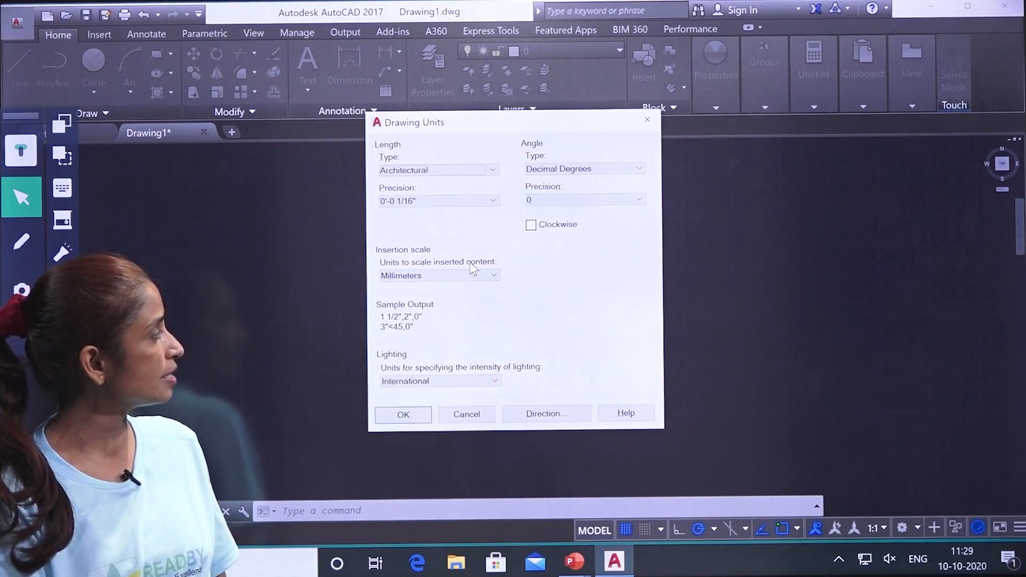
{"action": "mouse_move", "coordinate": [422, 178]}
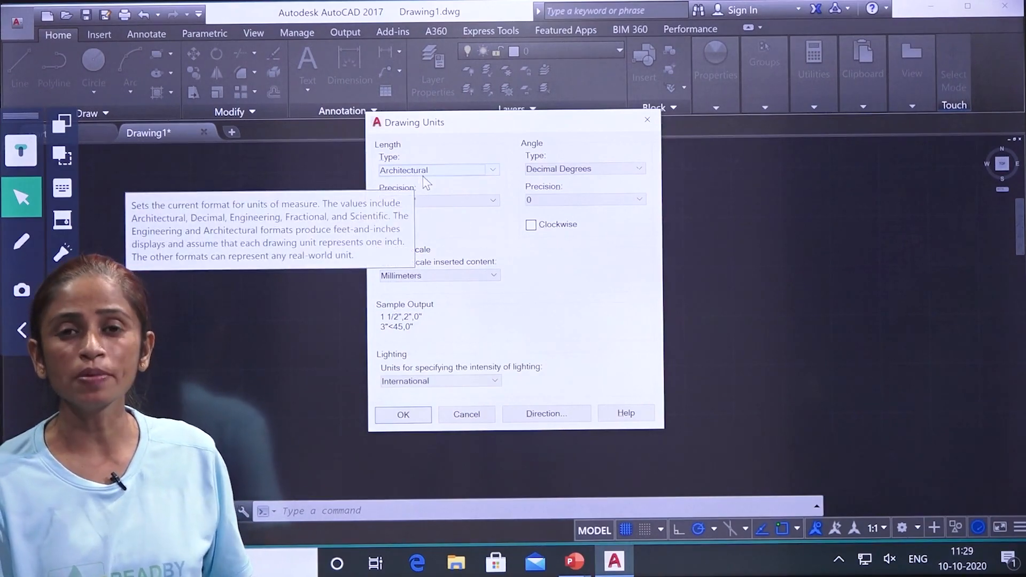
{"action": "left_click", "coordinate": [422, 174]}
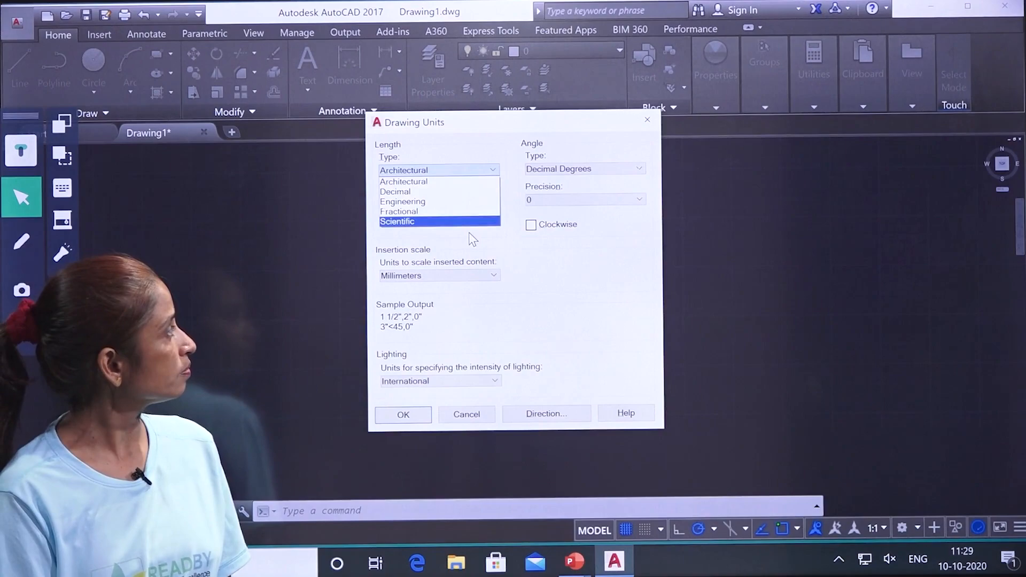
{"action": "left_click", "coordinate": [423, 182]}
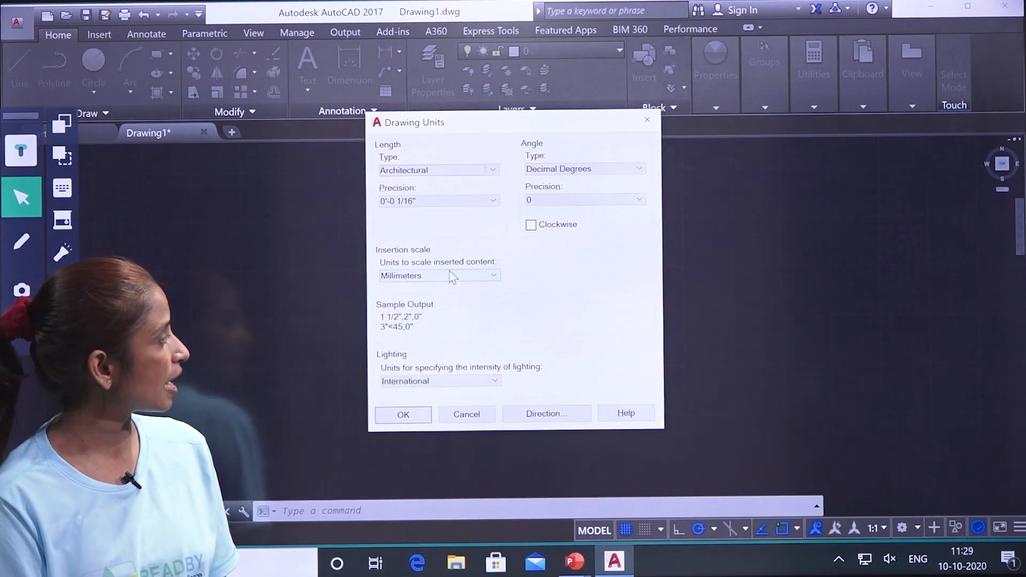
Step: Review the available insertion scale units and set the units for inserted content to Inches
{"action": "left_click", "coordinate": [492, 276]}
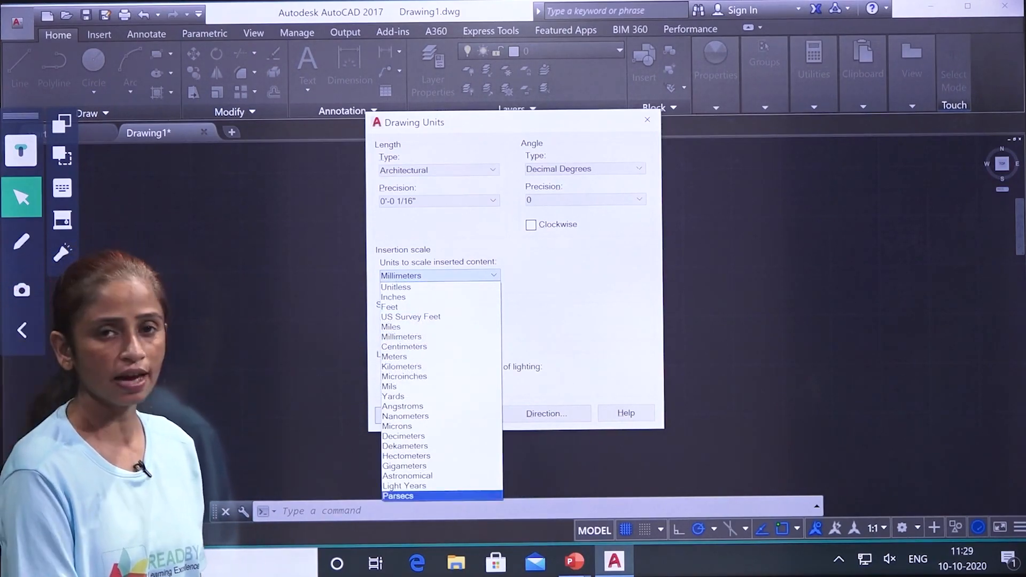
{"action": "left_click", "coordinate": [376, 563]}
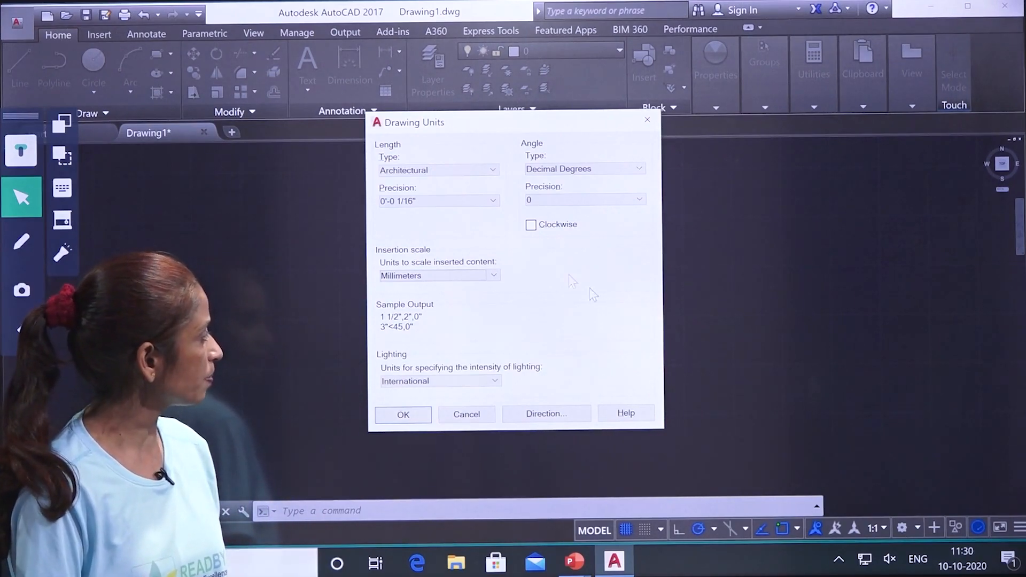
{"action": "left_click", "coordinate": [493, 276]}
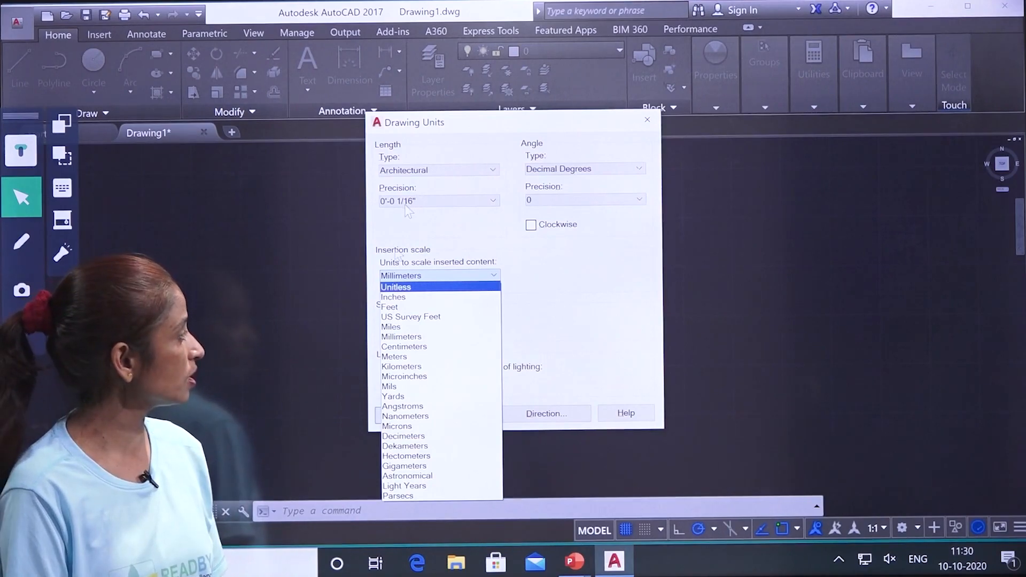
{"action": "left_click", "coordinate": [392, 298]}
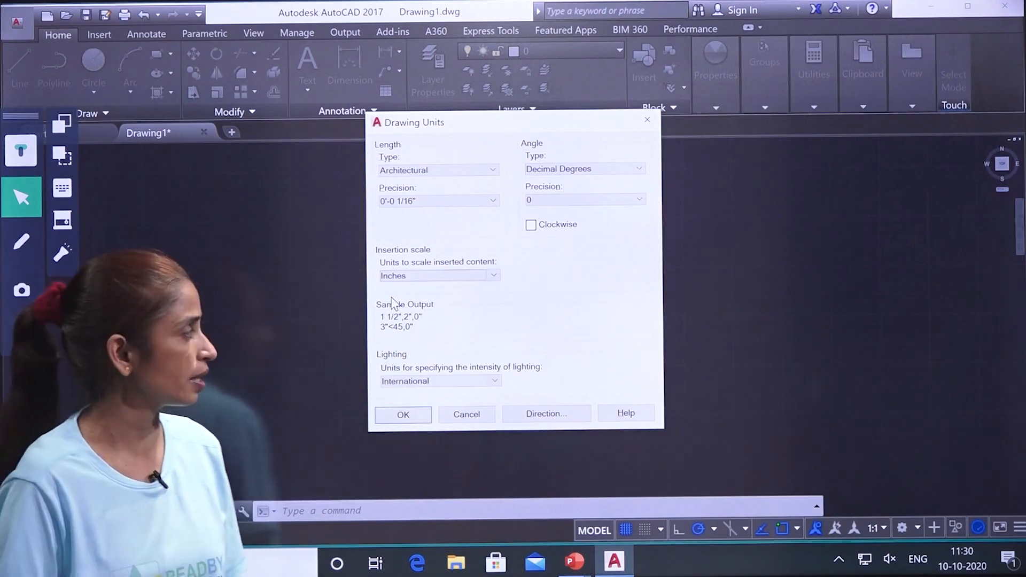
Step: Try to apply Feet as the insertion scale together with the Architectural length type
{"action": "left_click", "coordinate": [494, 276]}
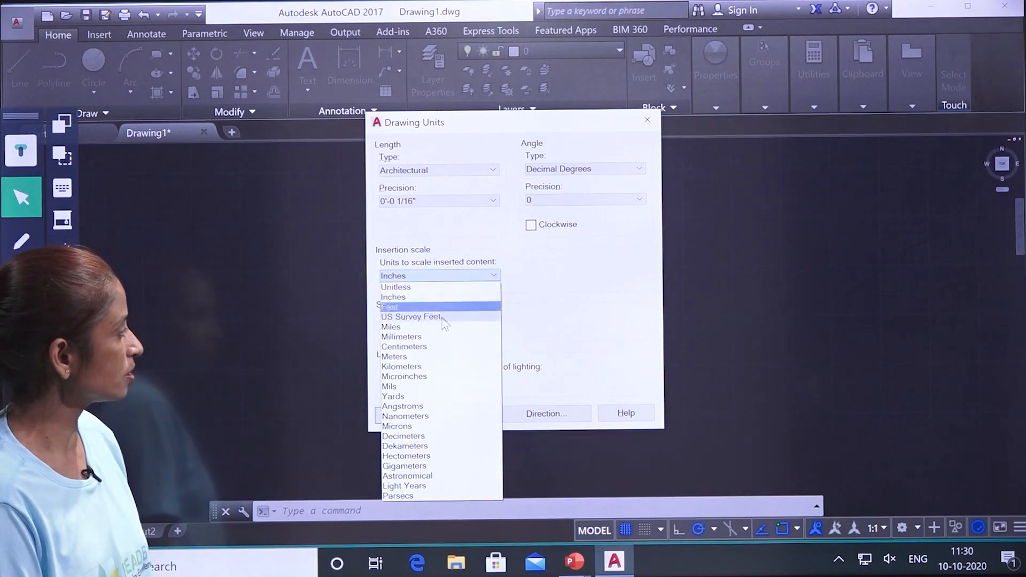
{"action": "left_click", "coordinate": [401, 308]}
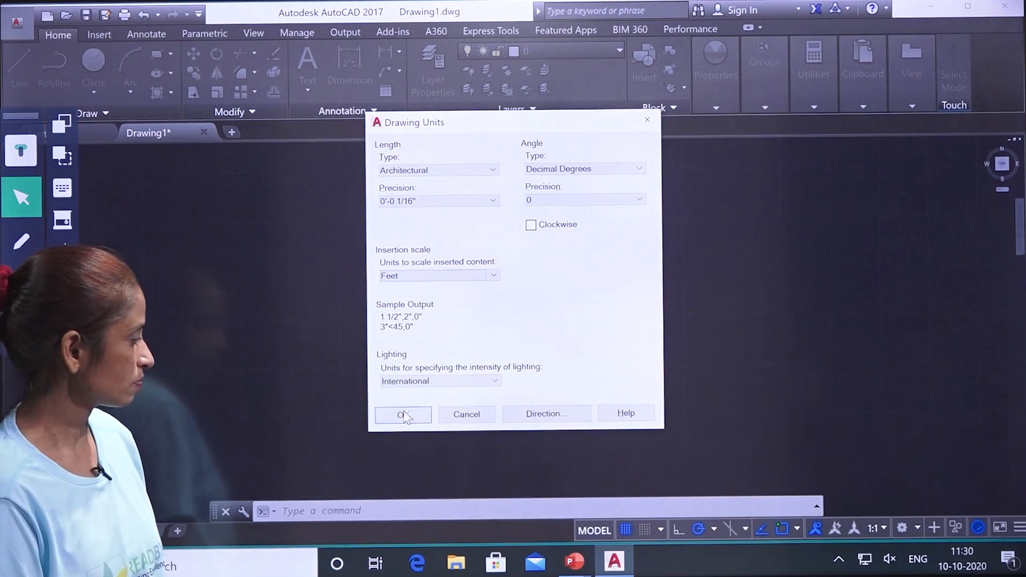
{"action": "left_click", "coordinate": [403, 415]}
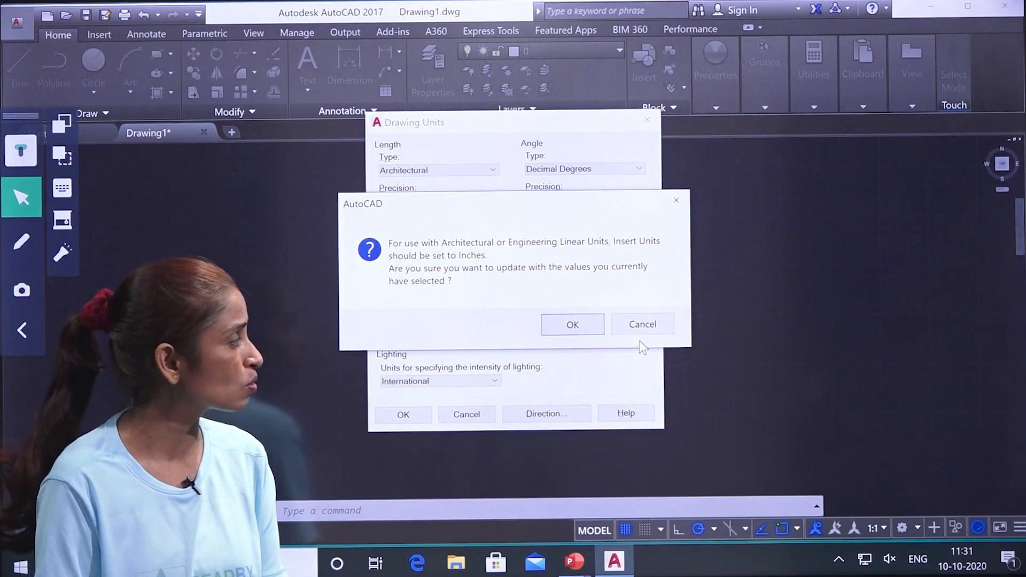
{"action": "left_click", "coordinate": [648, 322]}
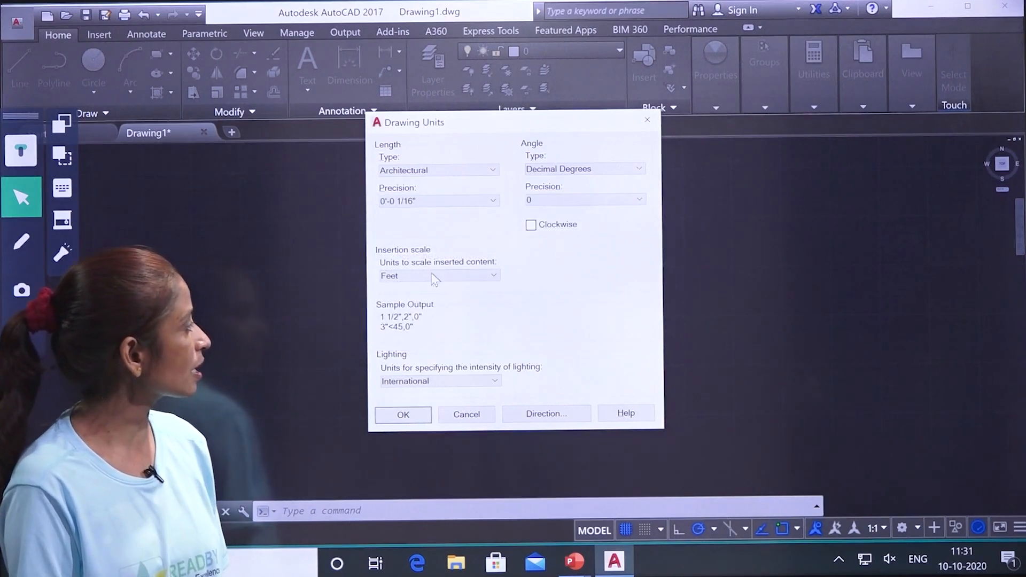
Step: Set the insertion scale units to Inches and apply the drawing units
{"action": "left_click", "coordinate": [441, 274]}
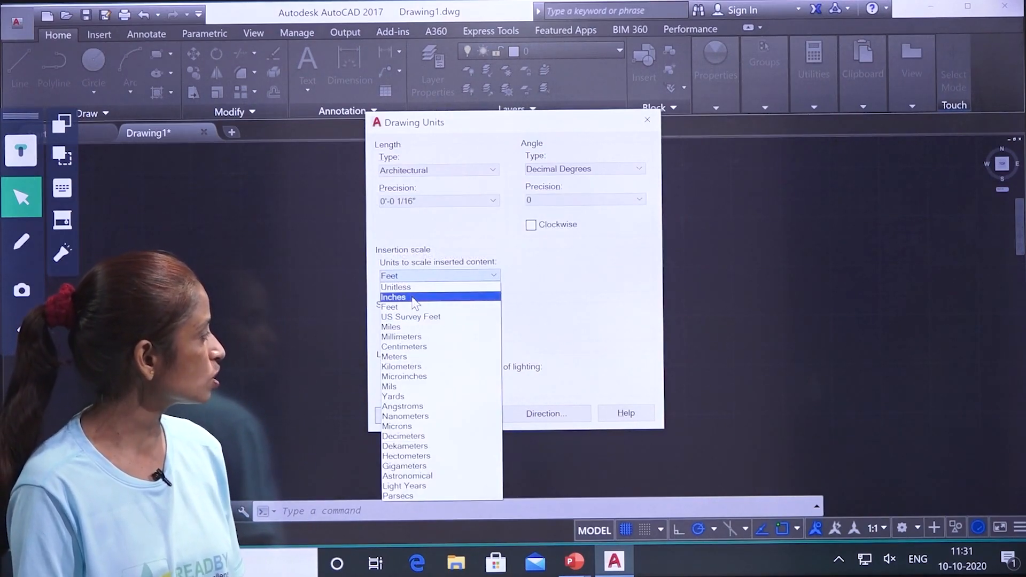
{"action": "left_click", "coordinate": [416, 297]}
{"action": "left_click", "coordinate": [403, 414]}
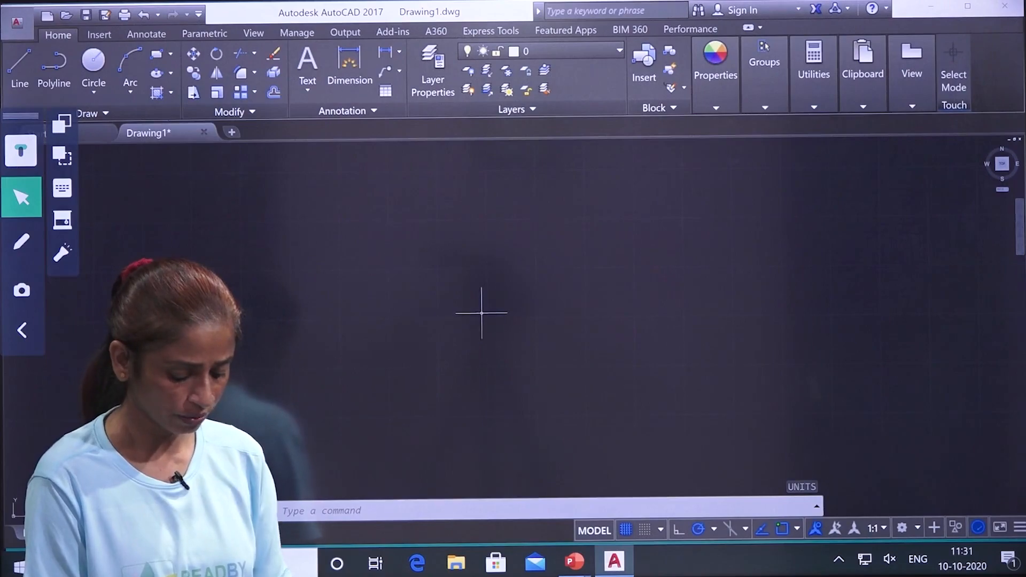
Step: Draw a horizontal line 10'8" long in the upper part of the drawing area with Ortho mode on
{"action": "type", "text": "l"}
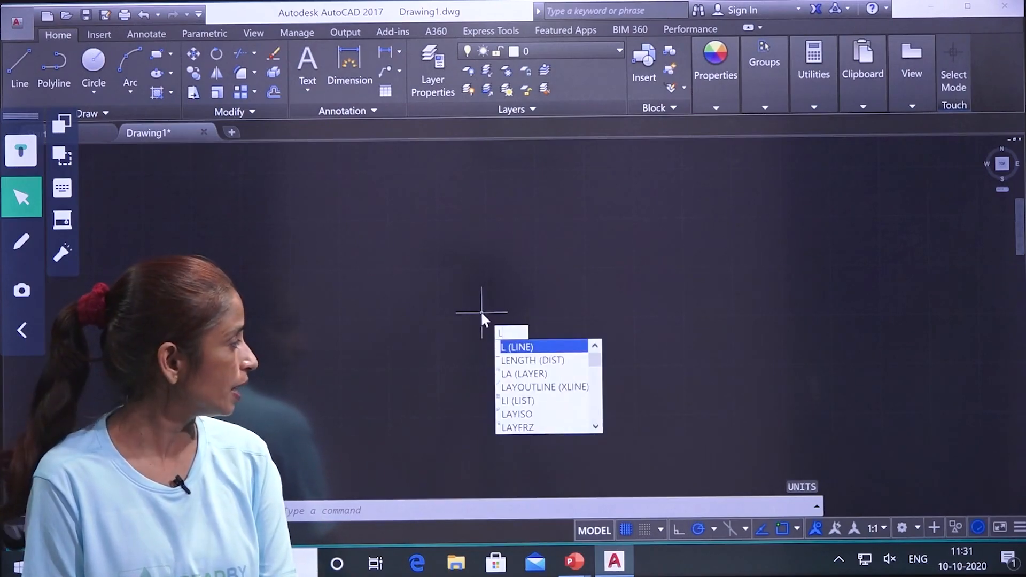
{"action": "key", "text": "Return"}
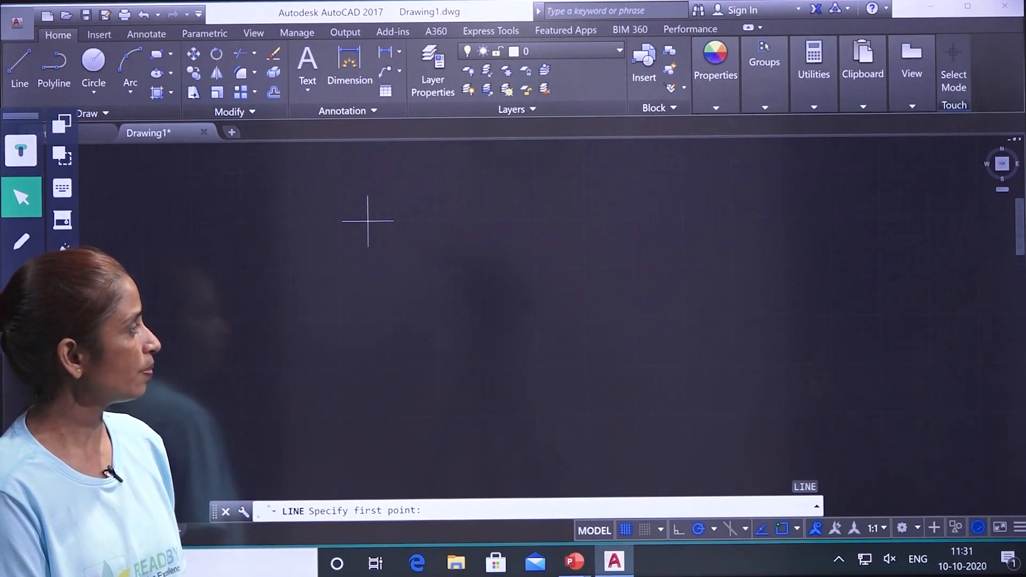
{"action": "left_click", "coordinate": [367, 220]}
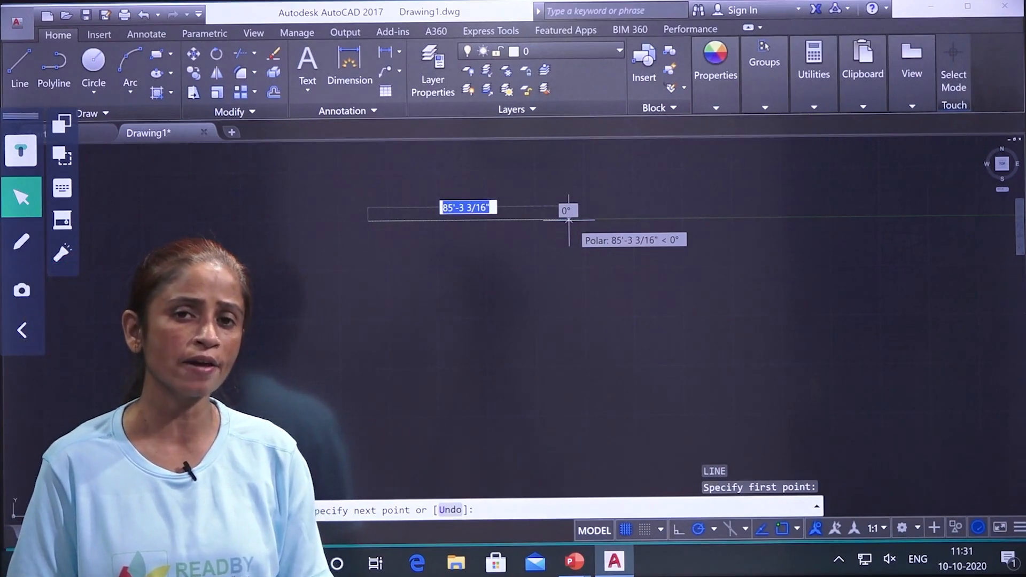
{"action": "key", "text": "F8"}
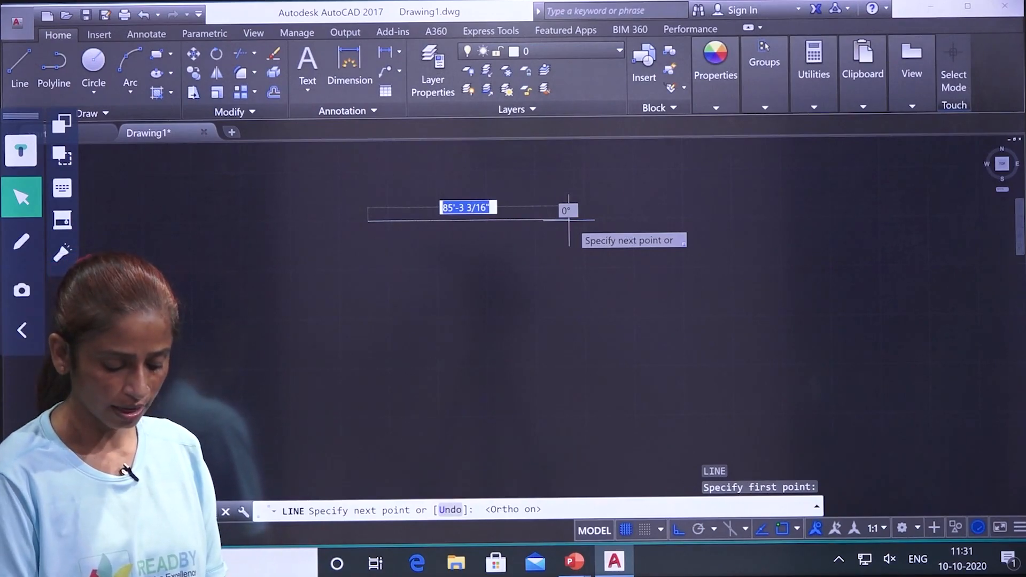
{"action": "type", "text": "10"}
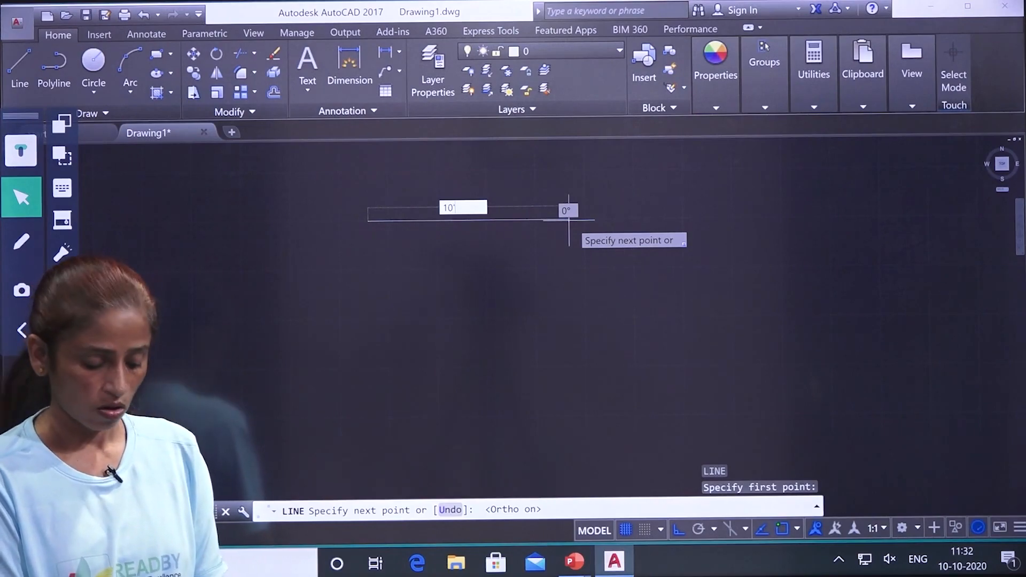
{"action": "type", "text": "8"}
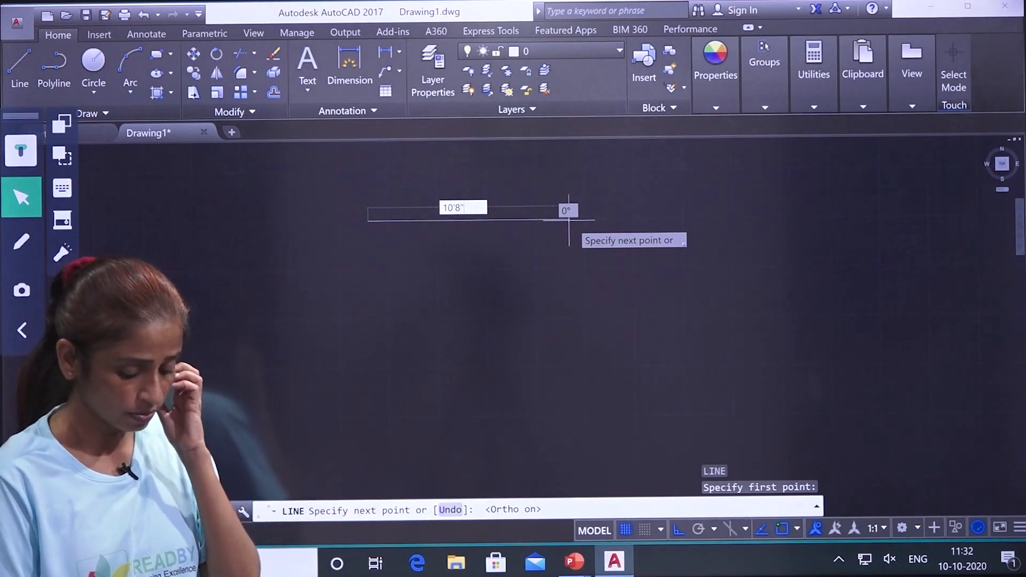
{"action": "key", "text": "Return"}
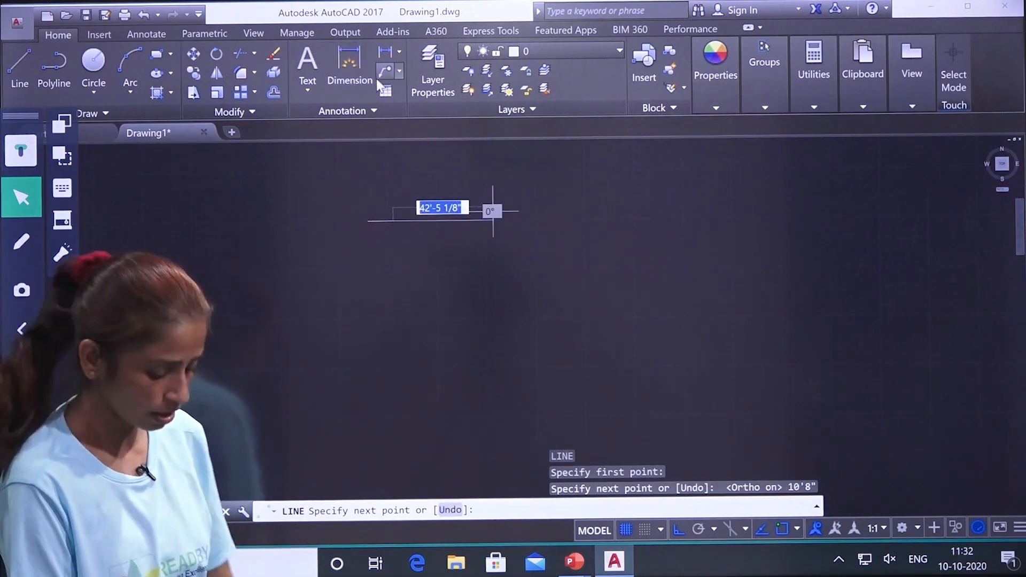
{"action": "key", "text": "Return"}
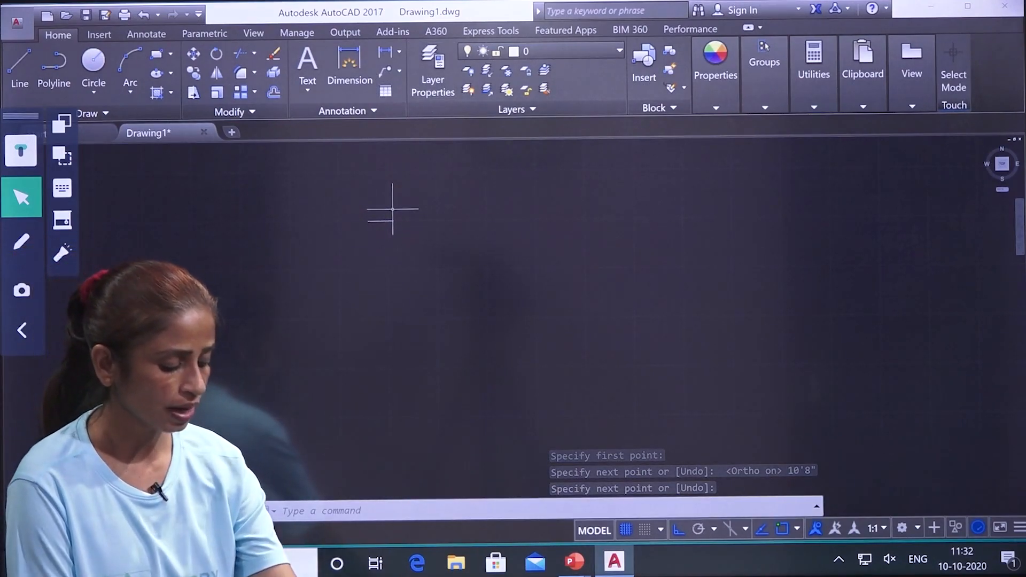
{"action": "key", "text": "Escape"}
{"action": "key", "text": "Escape"}
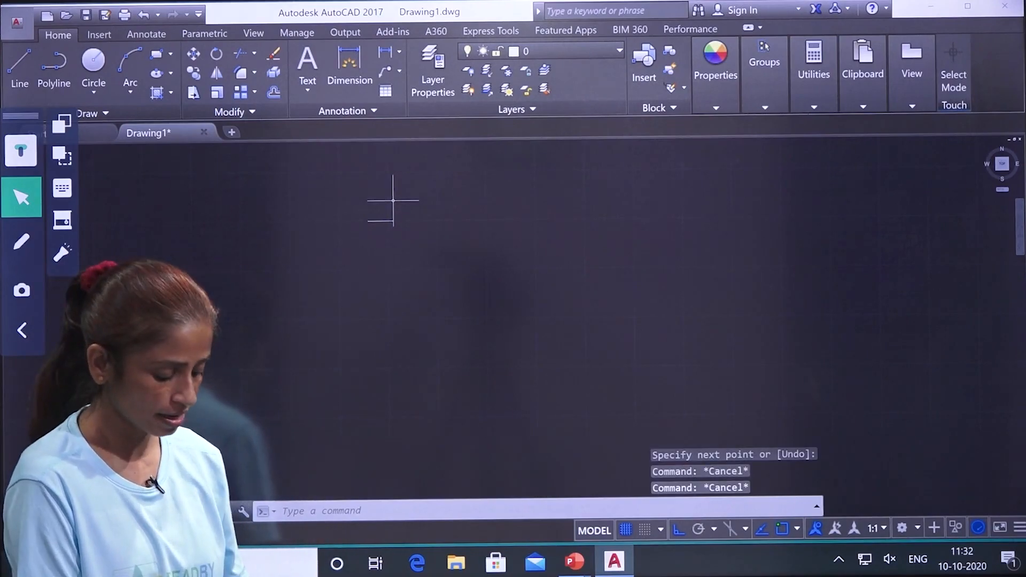
Step: Zoom to the whole drawing with the All option, then closer to examine the horizontal line
{"action": "type", "text": "z"}
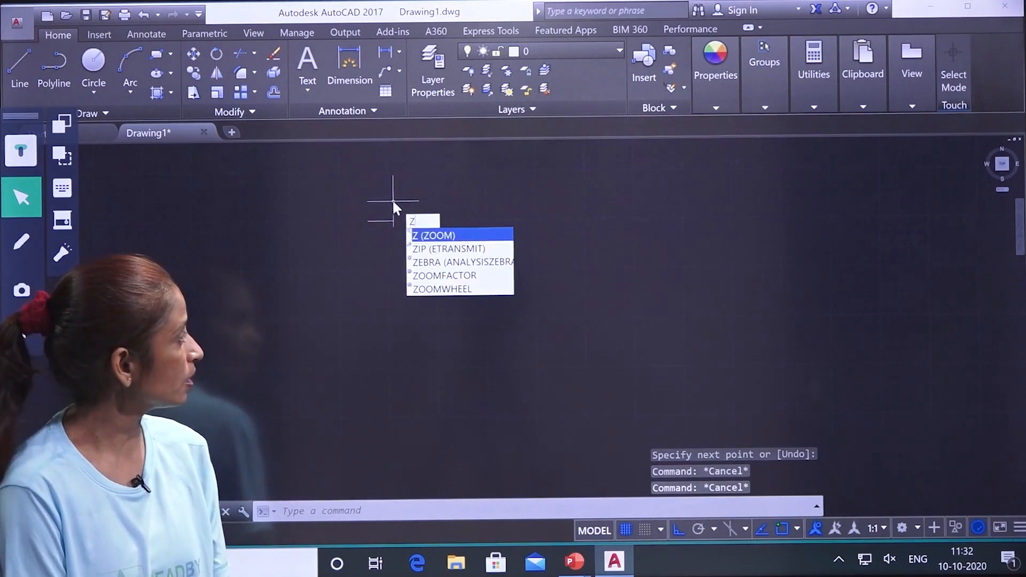
{"action": "key", "text": "Return"}
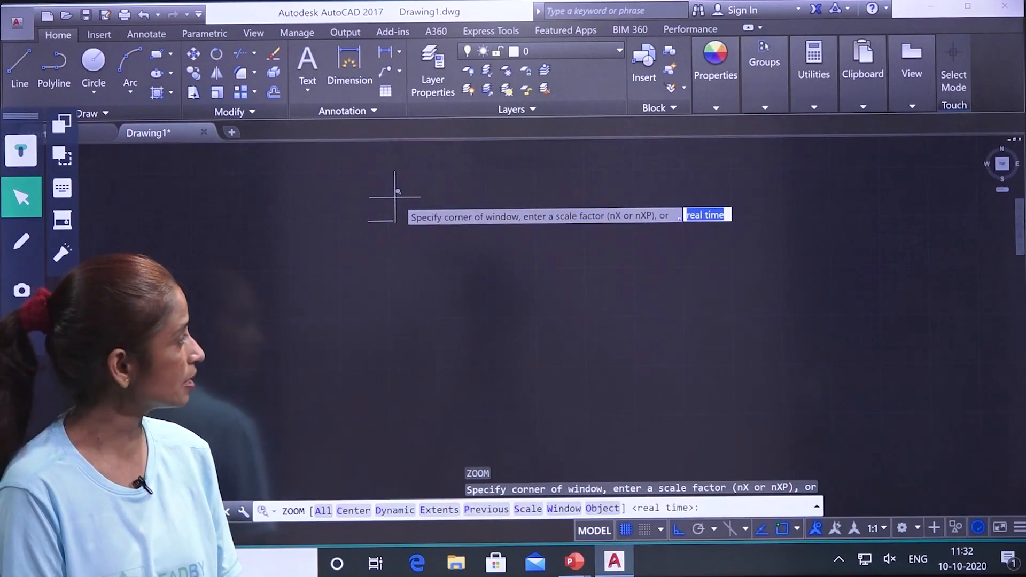
{"action": "type", "text": "a"}
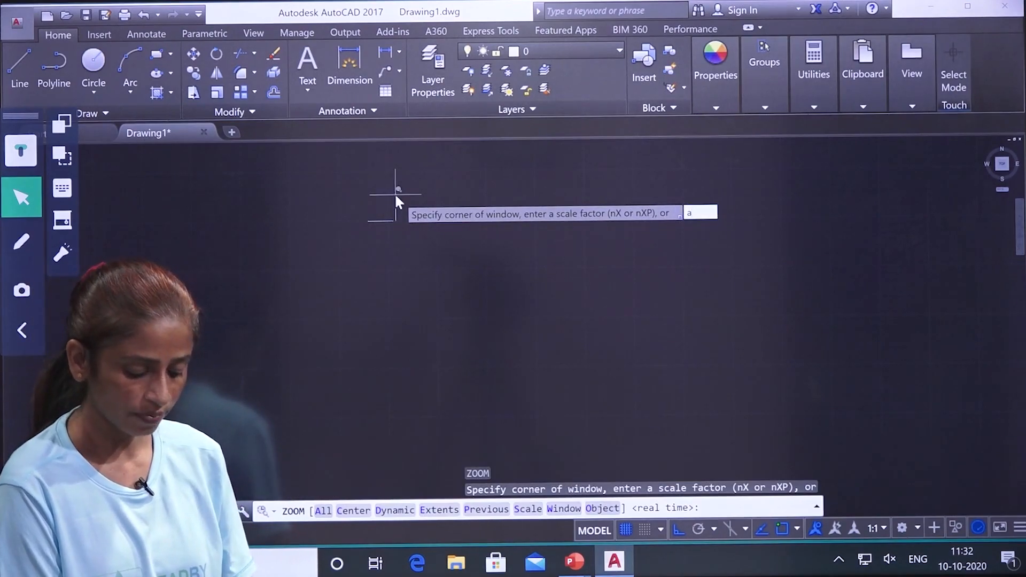
{"action": "key", "text": "Return"}
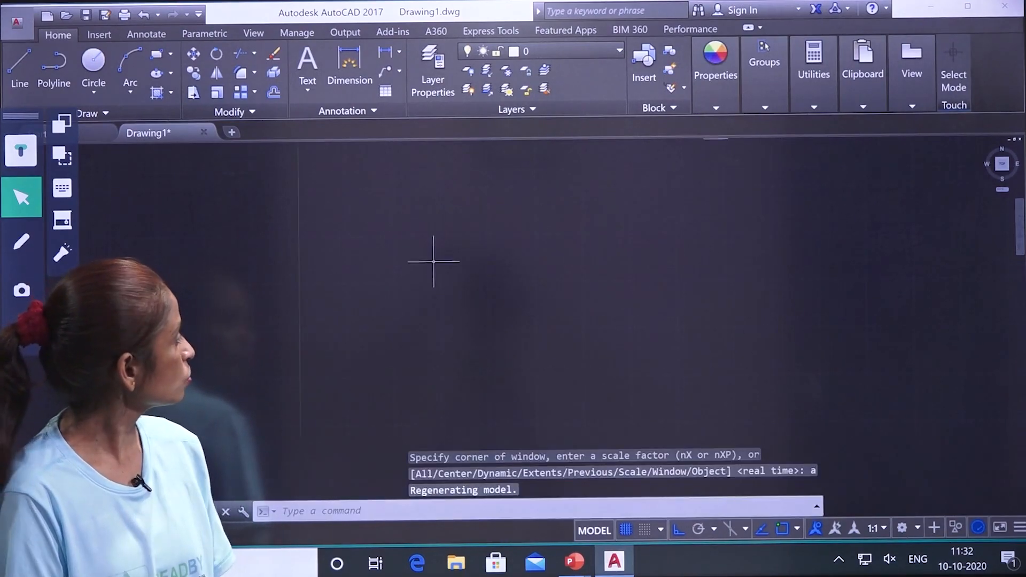
{"action": "scroll", "coordinate": [378, 270], "scroll_direction": "down", "scroll_amount": 2}
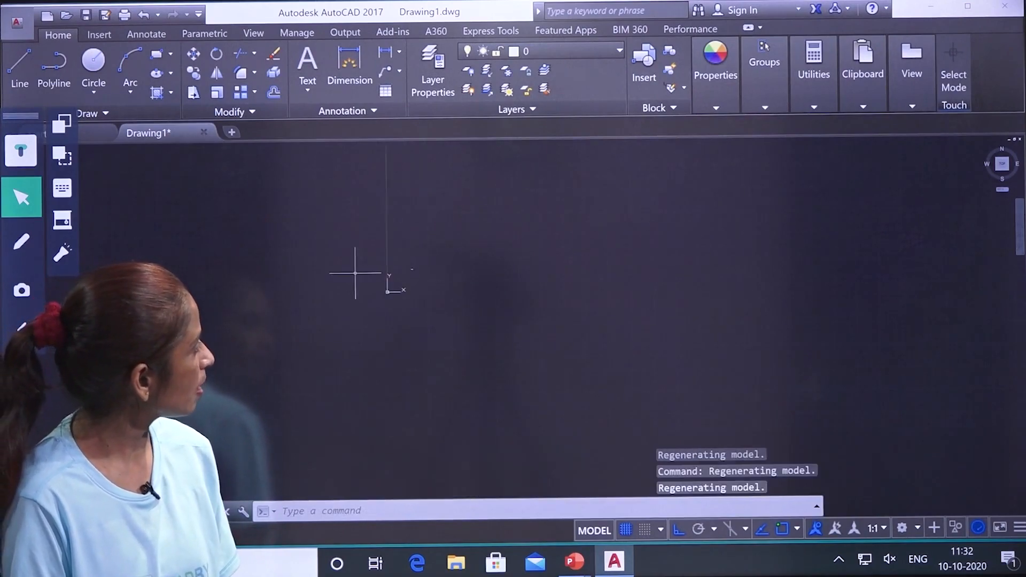
{"action": "scroll", "coordinate": [421, 275], "scroll_direction": "up", "scroll_amount": 5}
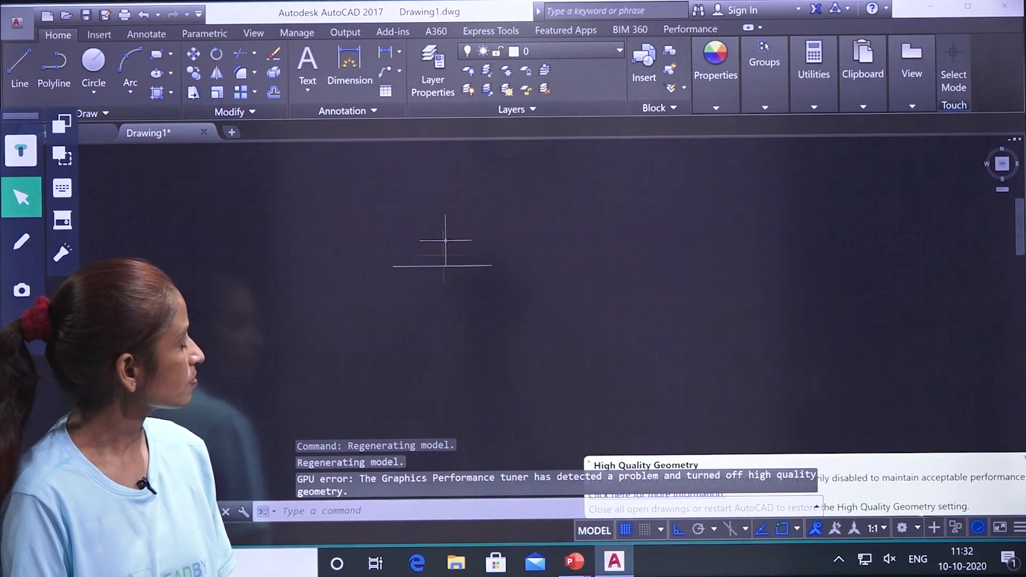
{"action": "scroll", "coordinate": [435, 270], "scroll_direction": "up", "scroll_amount": 3}
{"action": "scroll", "coordinate": [442, 273], "scroll_direction": "up", "scroll_amount": 2}
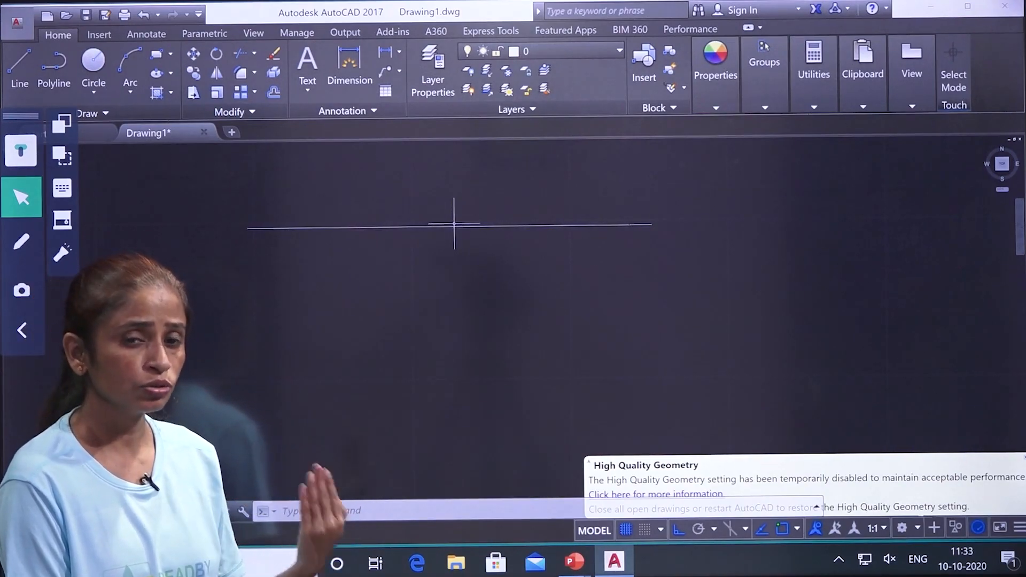
{"action": "key", "text": "Escape"}
{"action": "key", "text": "Escape"}
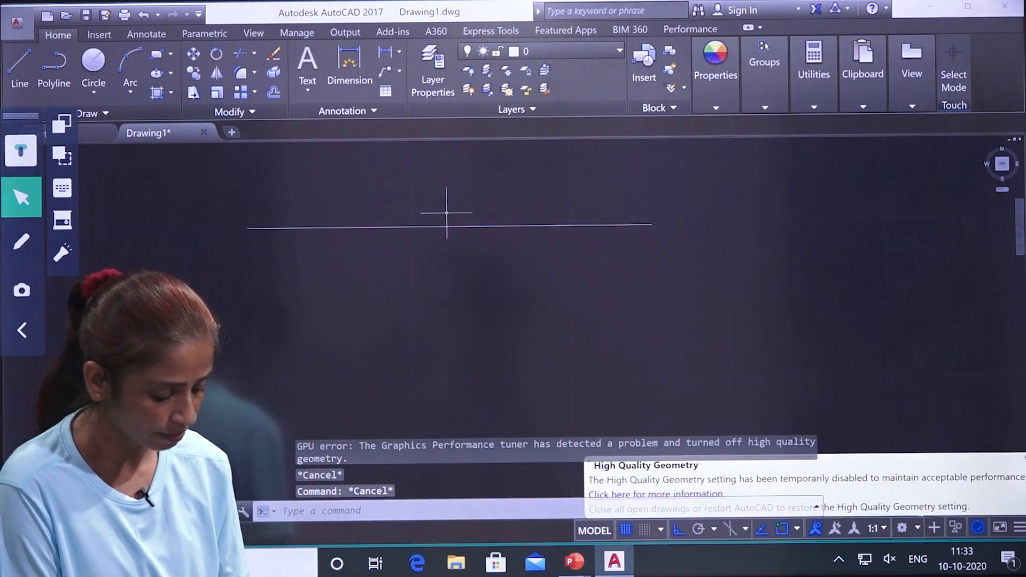
Step: Set the drawing units to Decimal length type with Millimeters as the insertion scale, and apply them
{"action": "type", "text": "un"}
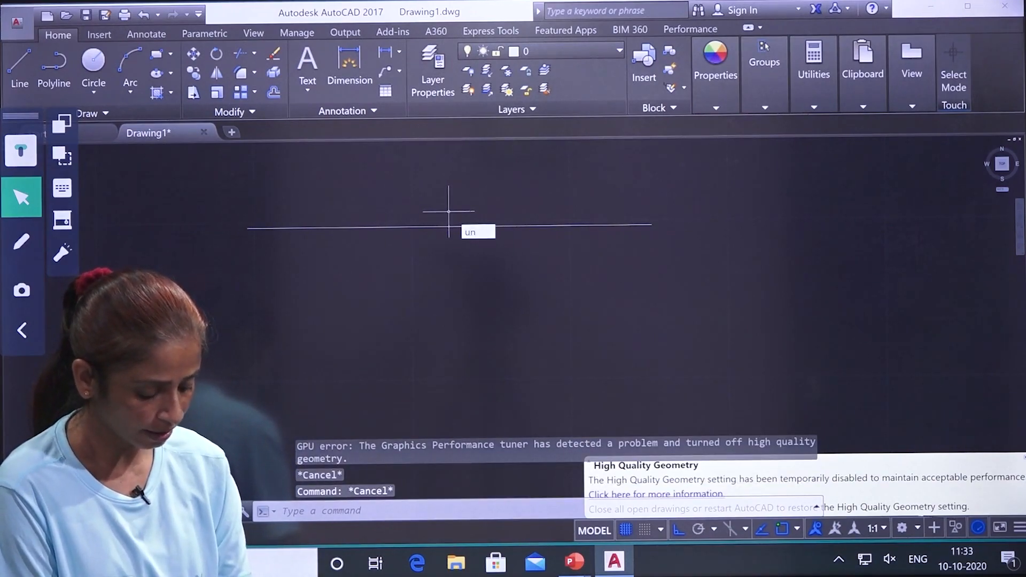
{"action": "key", "text": "Return"}
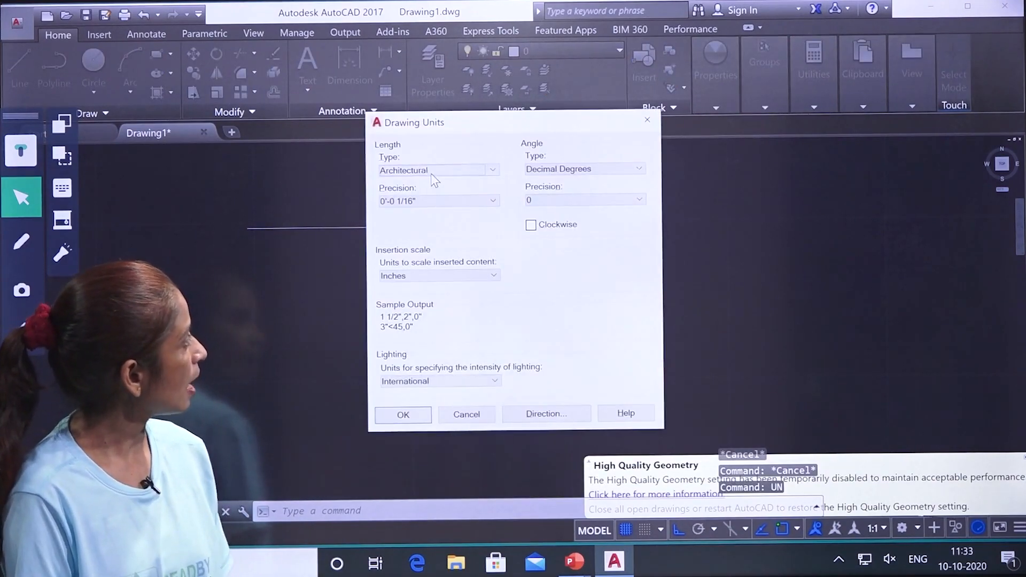
{"action": "left_click", "coordinate": [441, 169]}
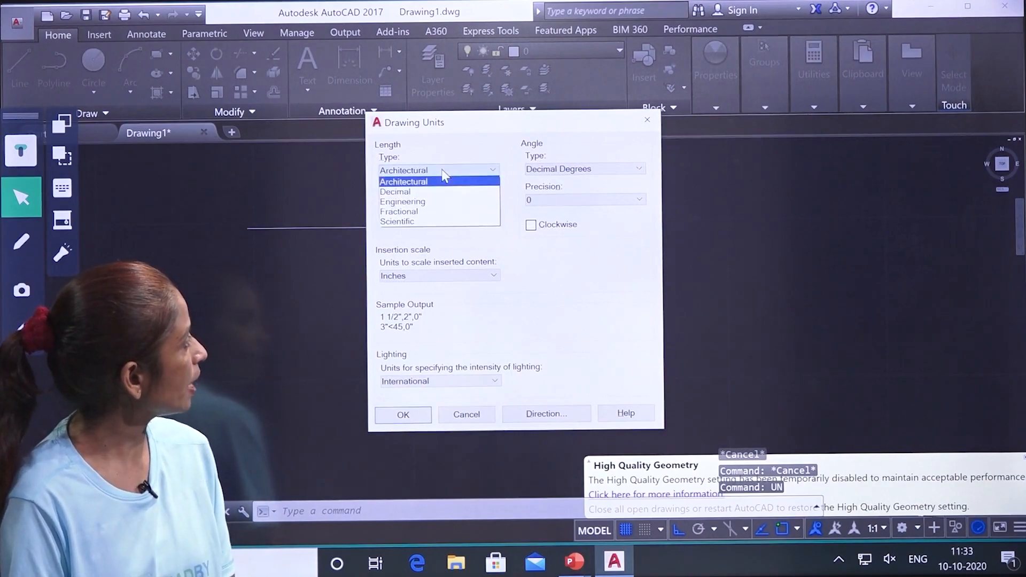
{"action": "left_click", "coordinate": [413, 192]}
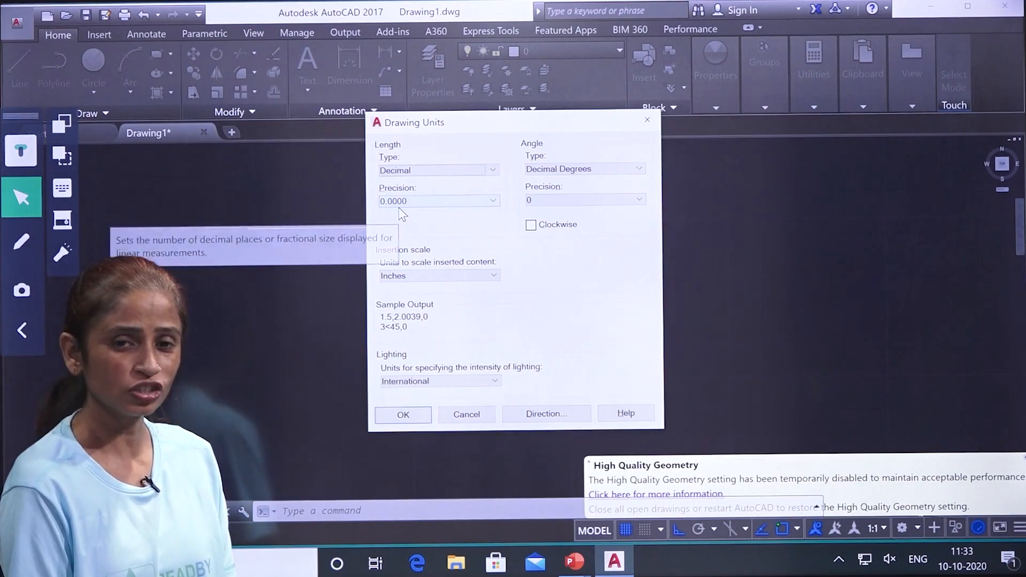
{"action": "left_click", "coordinate": [495, 276]}
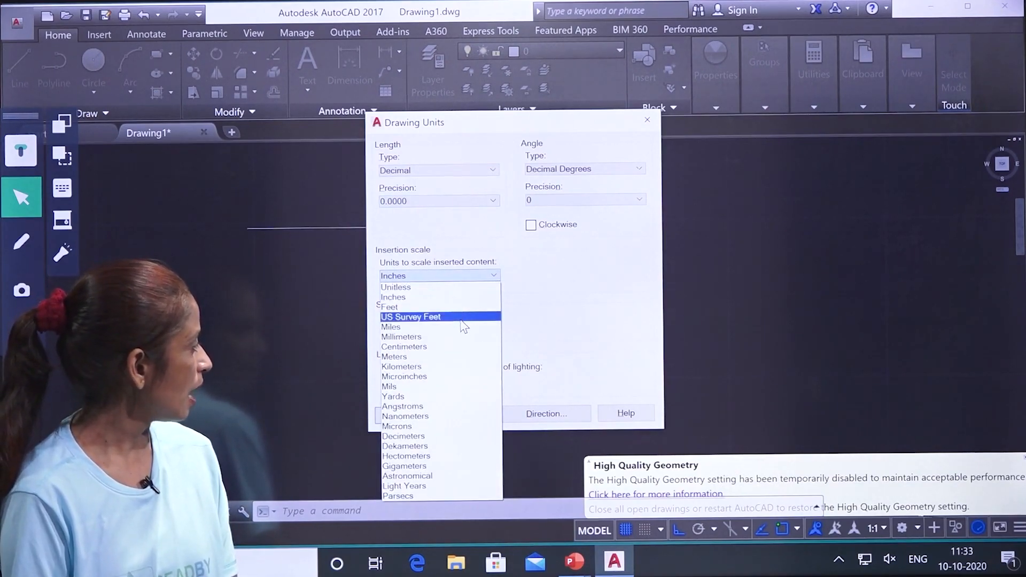
{"action": "left_click", "coordinate": [410, 341]}
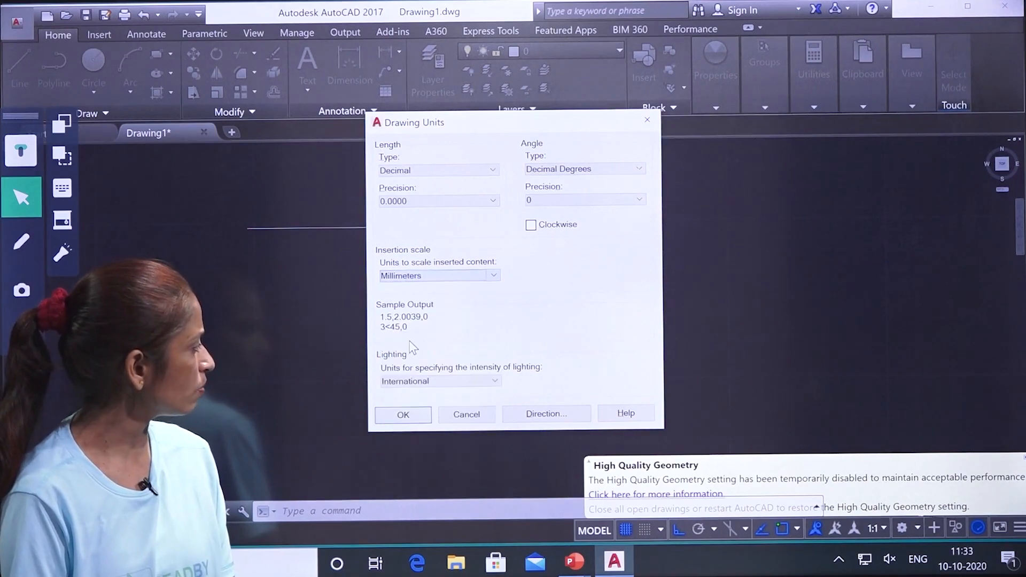
{"action": "left_click", "coordinate": [403, 416]}
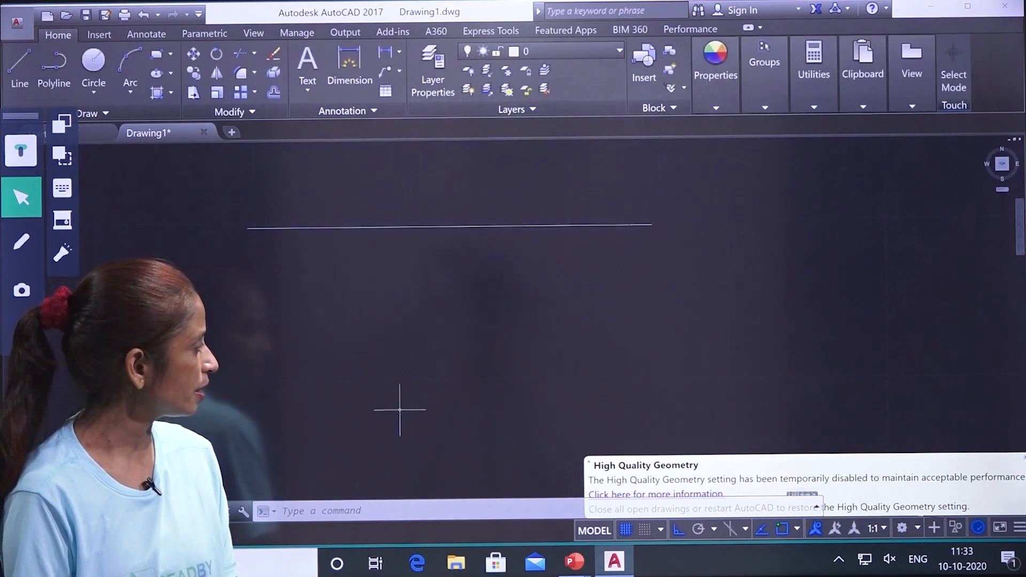
Step: Draw a horizontal line 100 units long below the existing line, starting beneath its middle and running right
{"action": "type", "text": "l"}
{"action": "key", "text": "Return"}
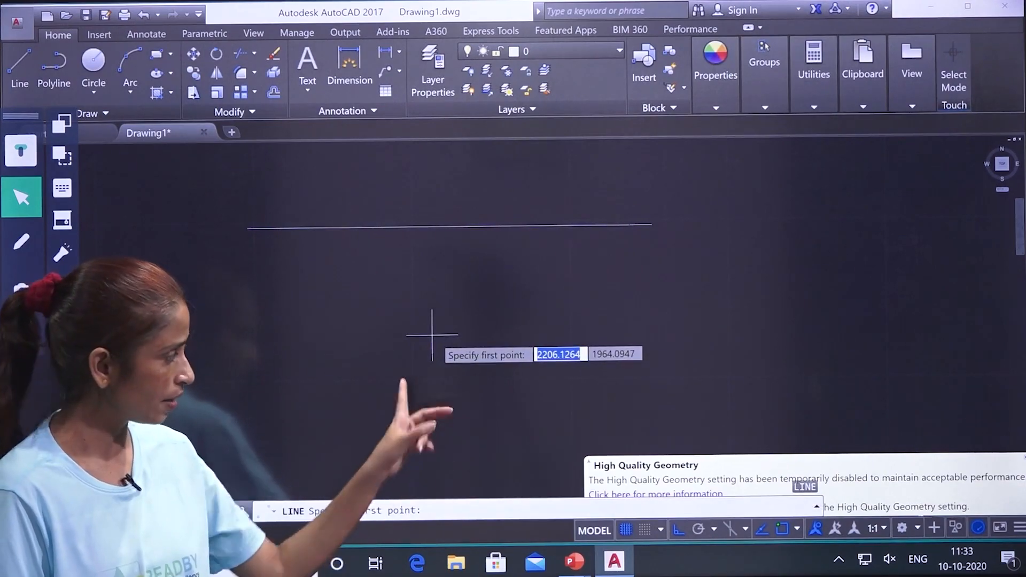
{"action": "type", "text": "1"}
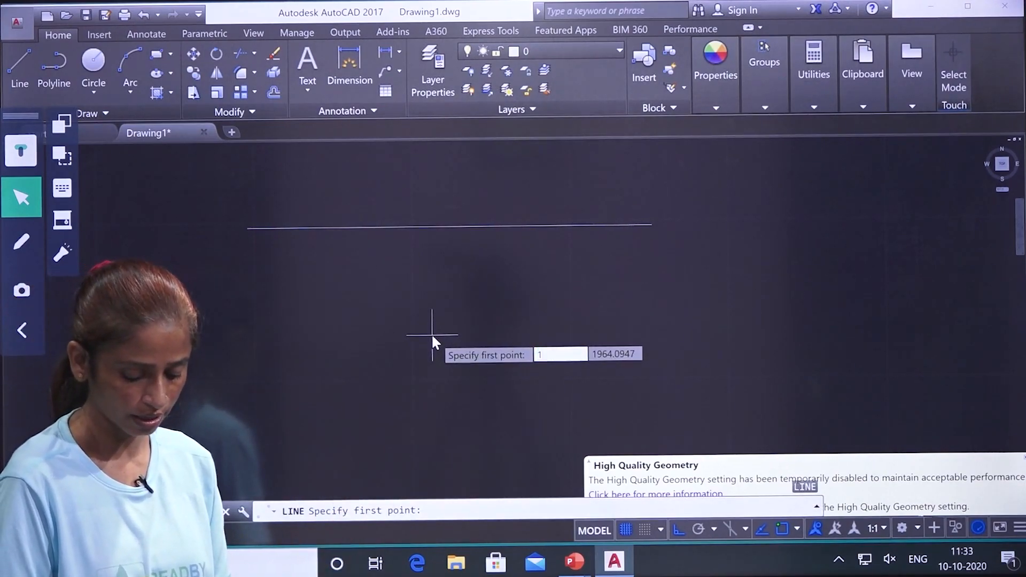
{"action": "type", "text": "00"}
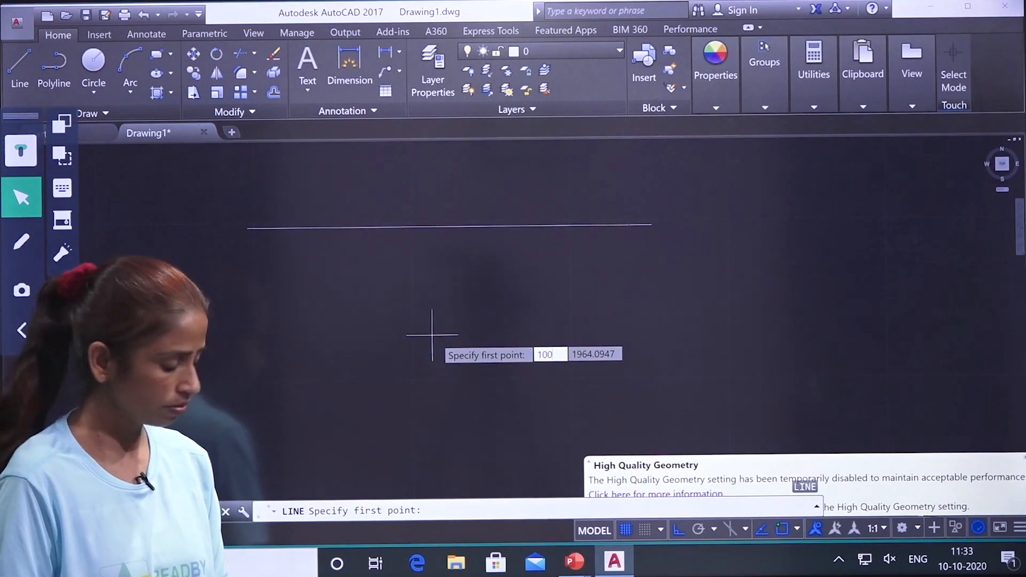
{"action": "key", "text": "BackSpace"}
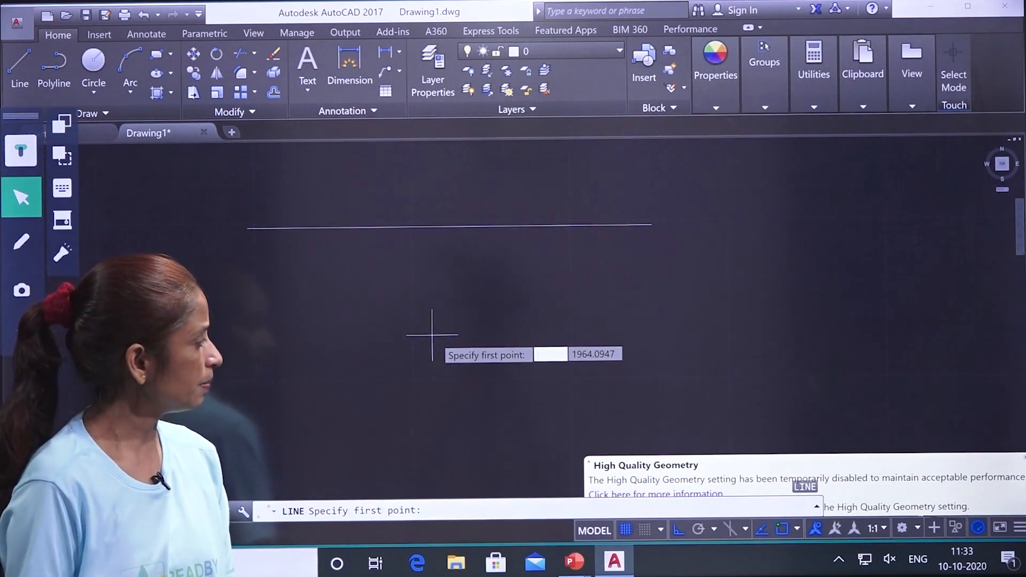
{"action": "left_click", "coordinate": [444, 320]}
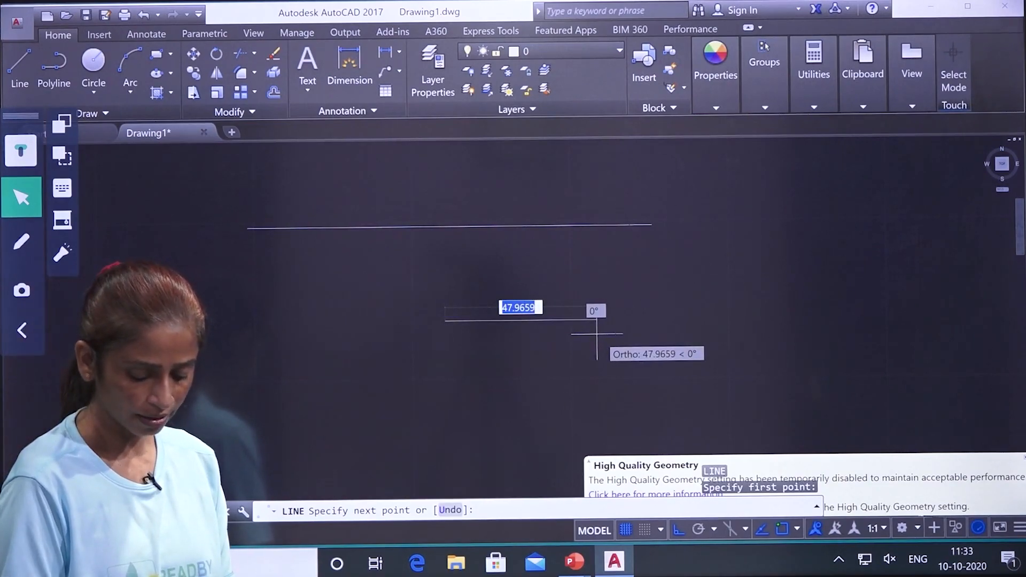
{"action": "type", "text": "100"}
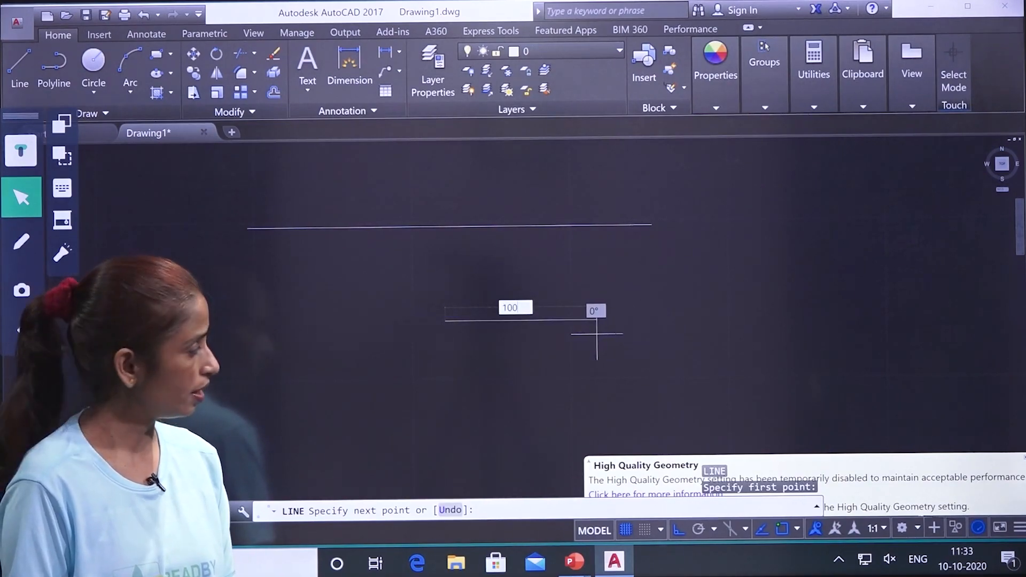
{"action": "key", "text": "Return"}
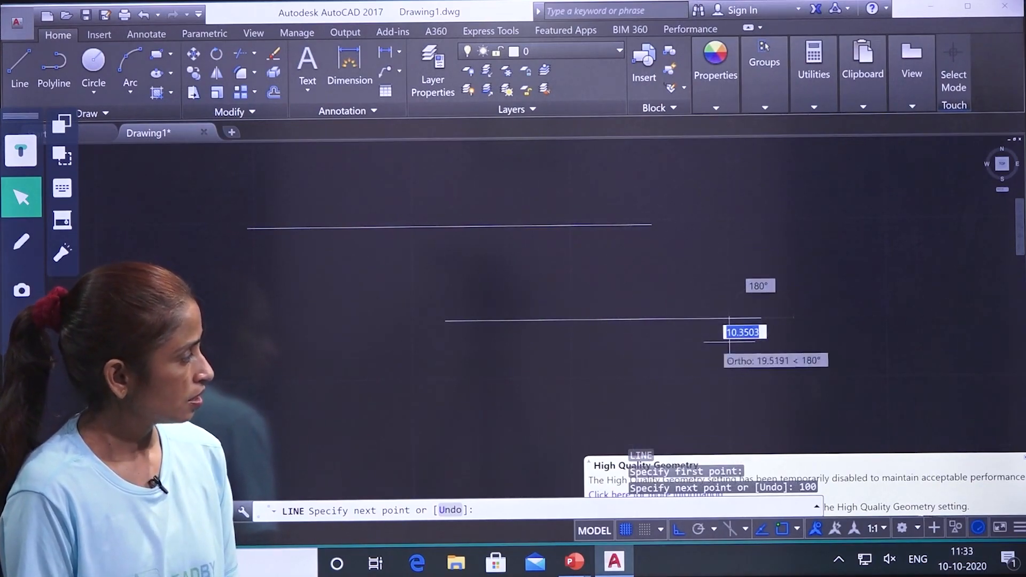
{"action": "key", "text": "Escape"}
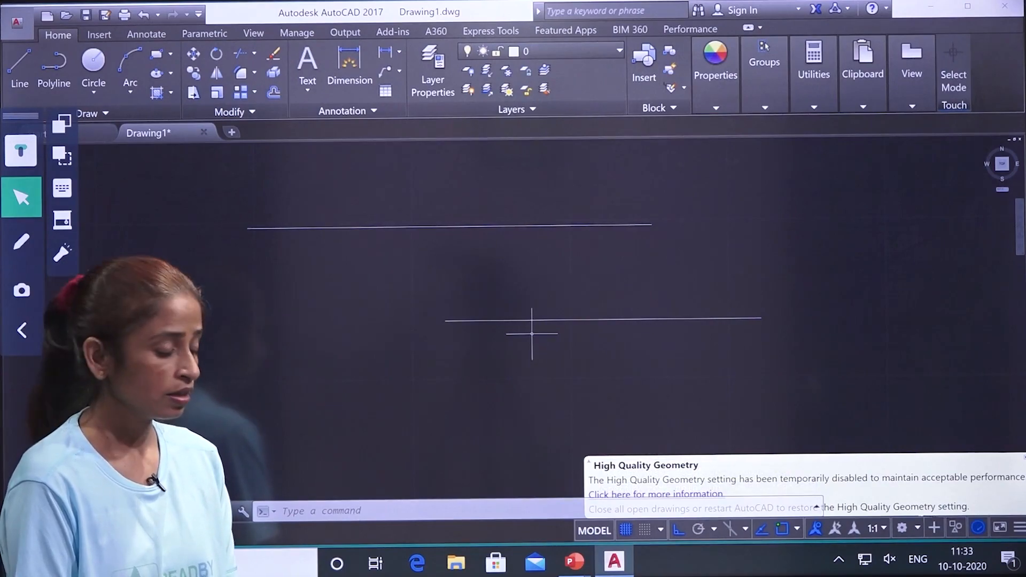
Step: Reopen the drawing units settings and change the length type to Engineering
{"action": "type", "text": "ds"}
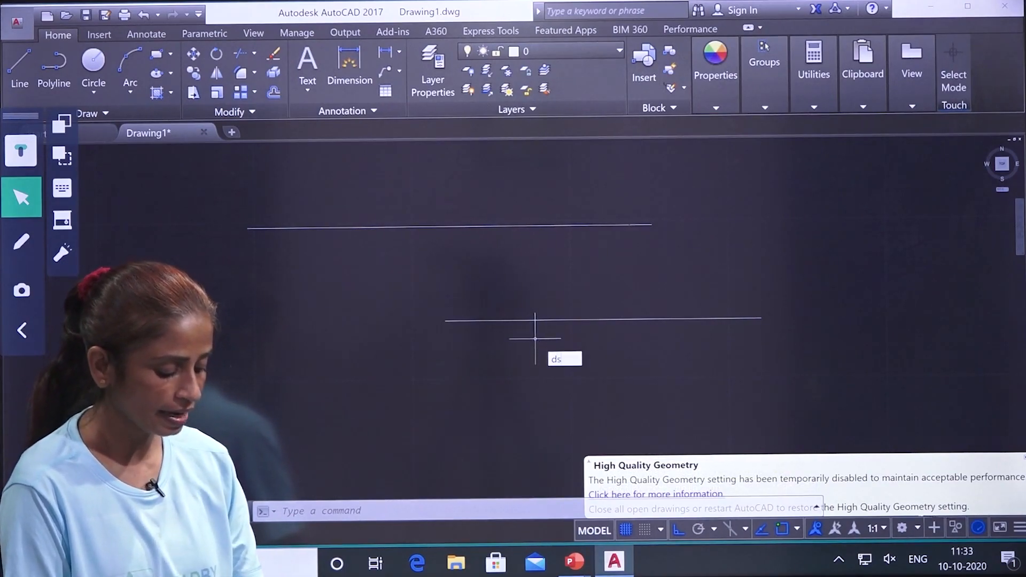
{"action": "key", "text": "Escape"}
{"action": "type", "text": "Un"}
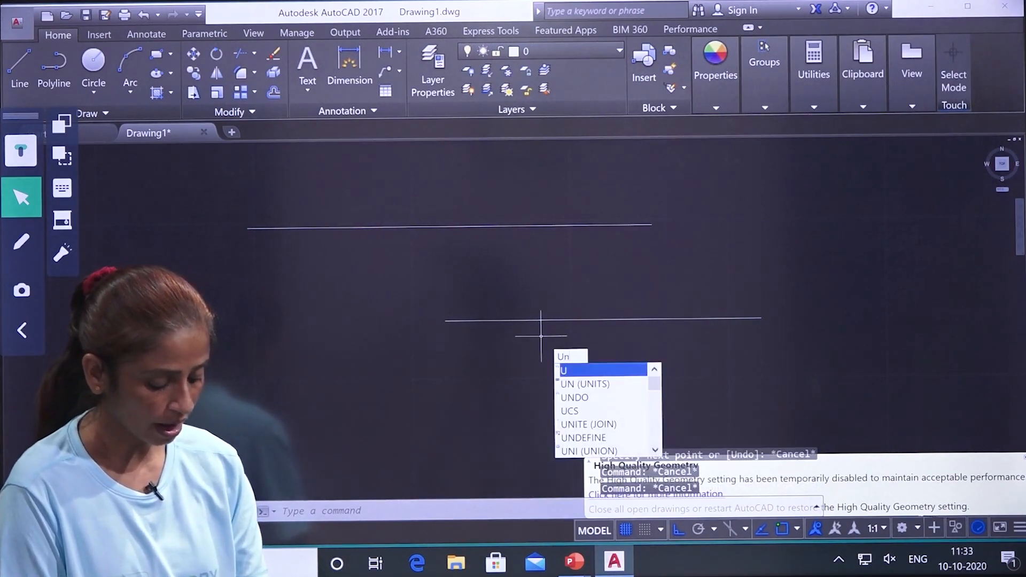
{"action": "key", "text": "Return"}
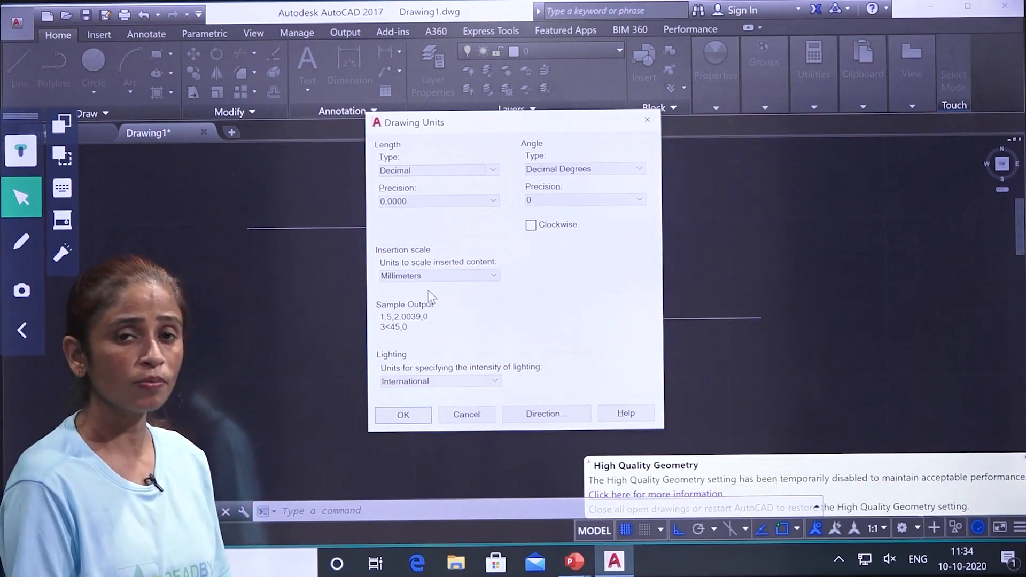
{"action": "left_click", "coordinate": [492, 170]}
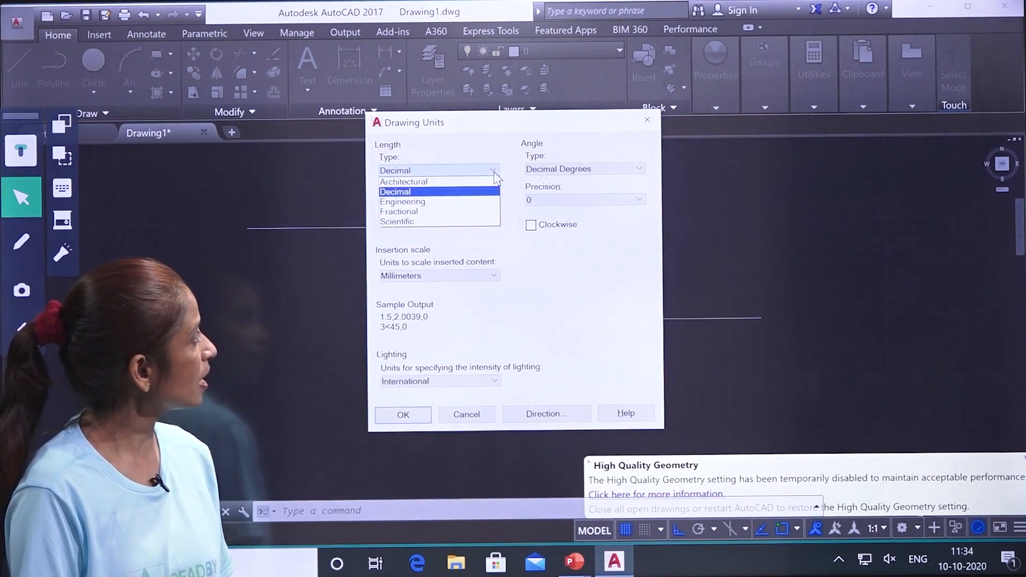
{"action": "left_click", "coordinate": [434, 203]}
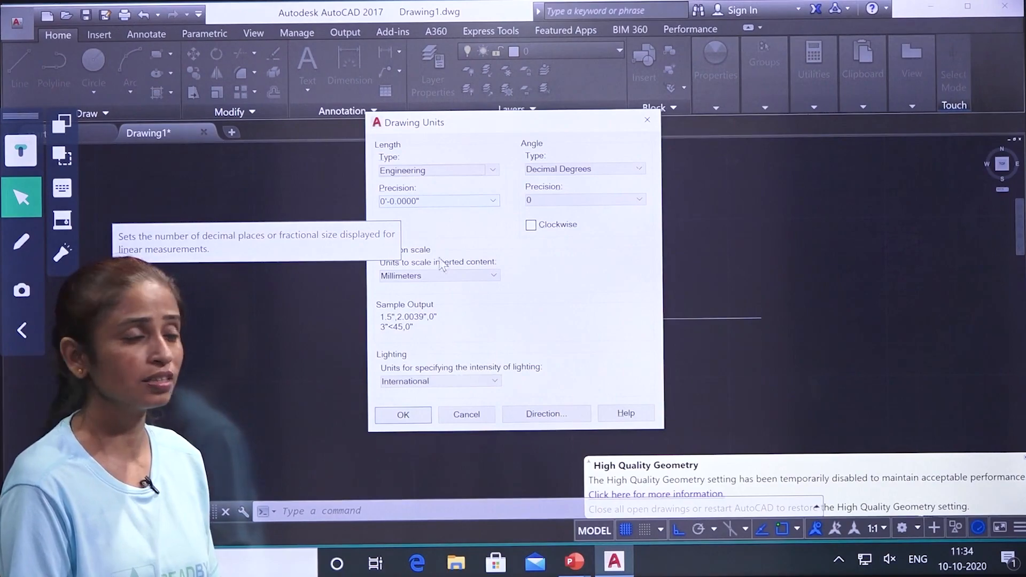
{"action": "left_click", "coordinate": [463, 277]}
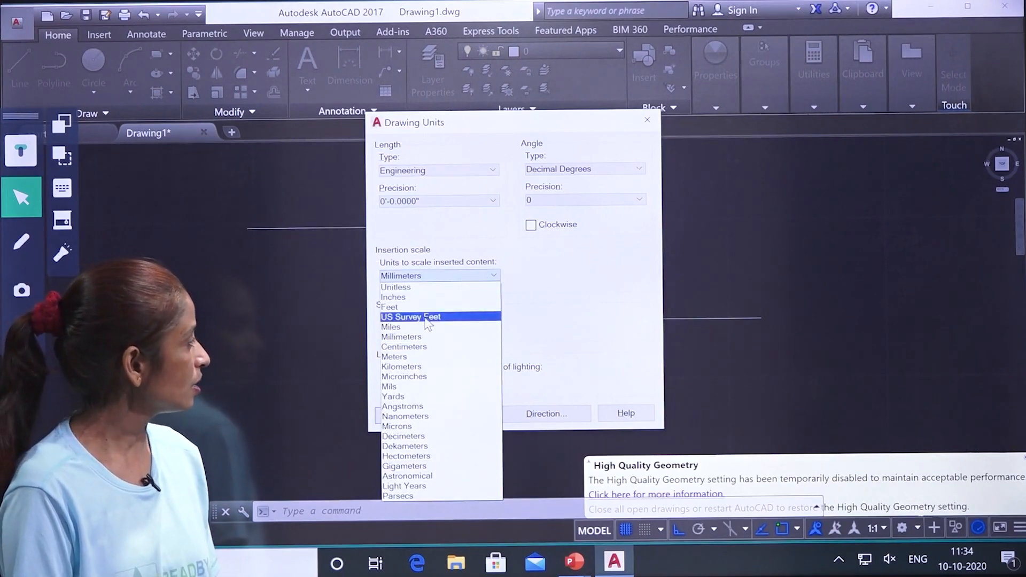
{"action": "left_click", "coordinate": [412, 283]}
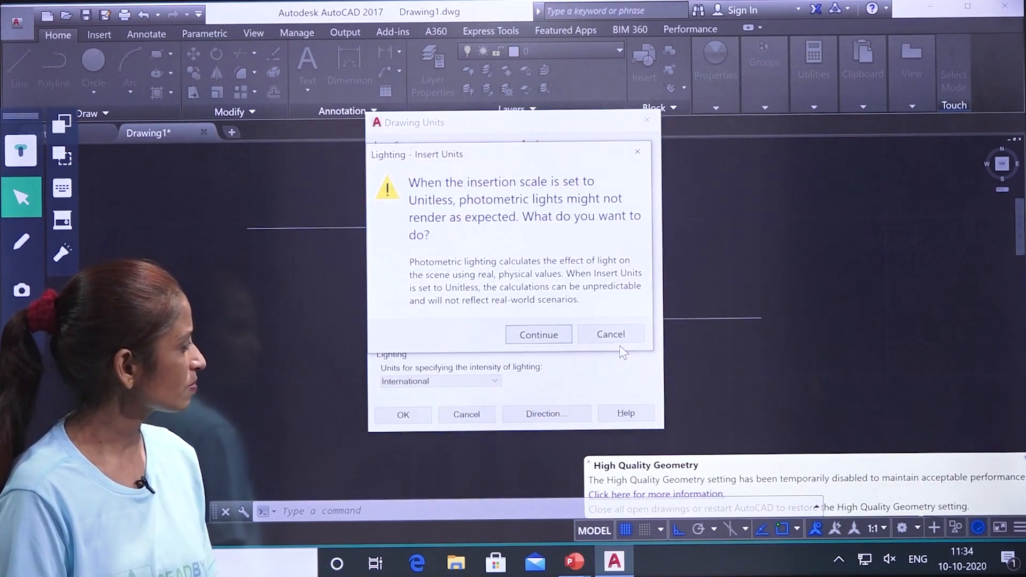
{"action": "left_click", "coordinate": [610, 334]}
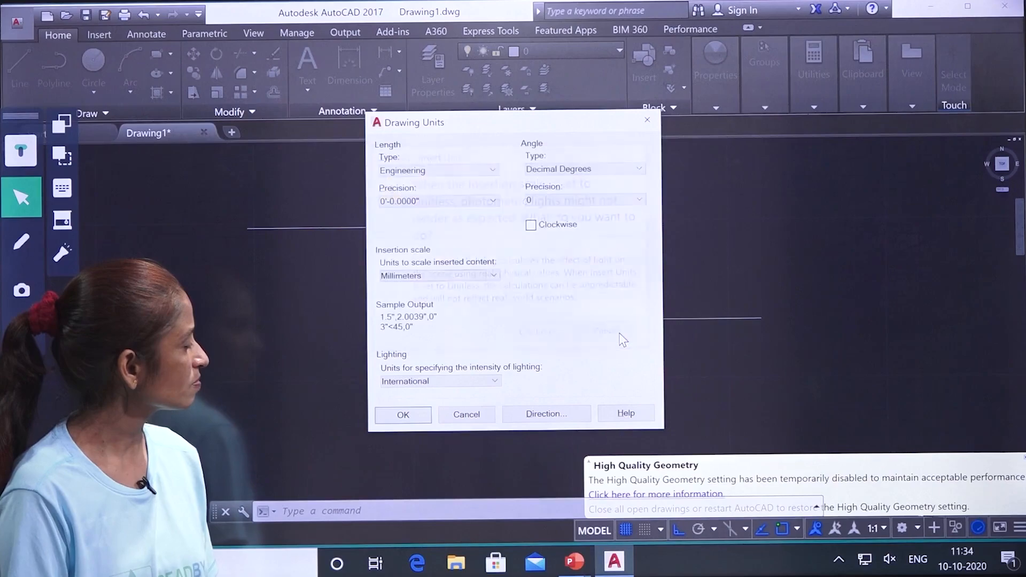
{"action": "left_click", "coordinate": [436, 274]}
{"action": "left_click", "coordinate": [460, 284]}
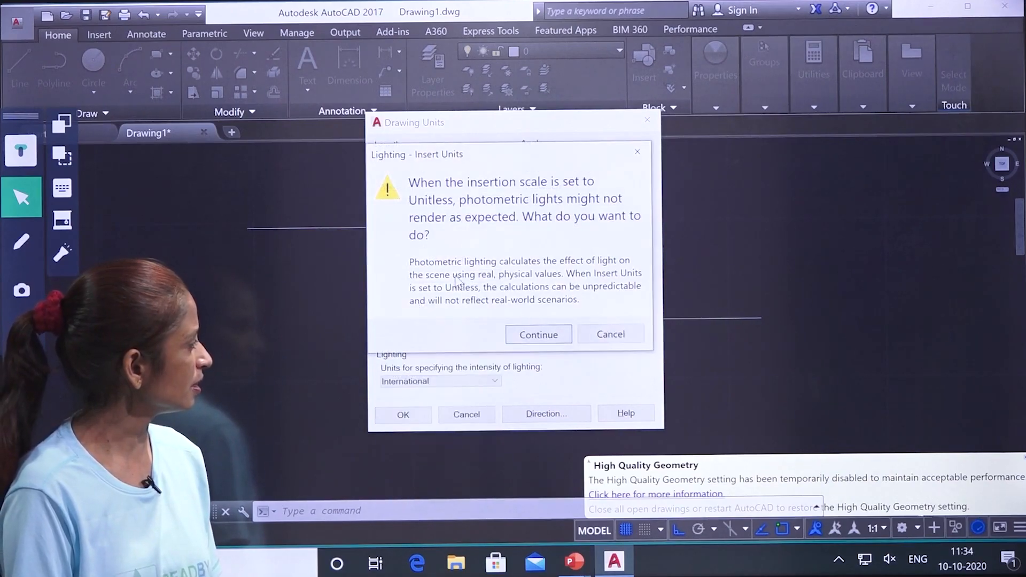
{"action": "left_click", "coordinate": [601, 338]}
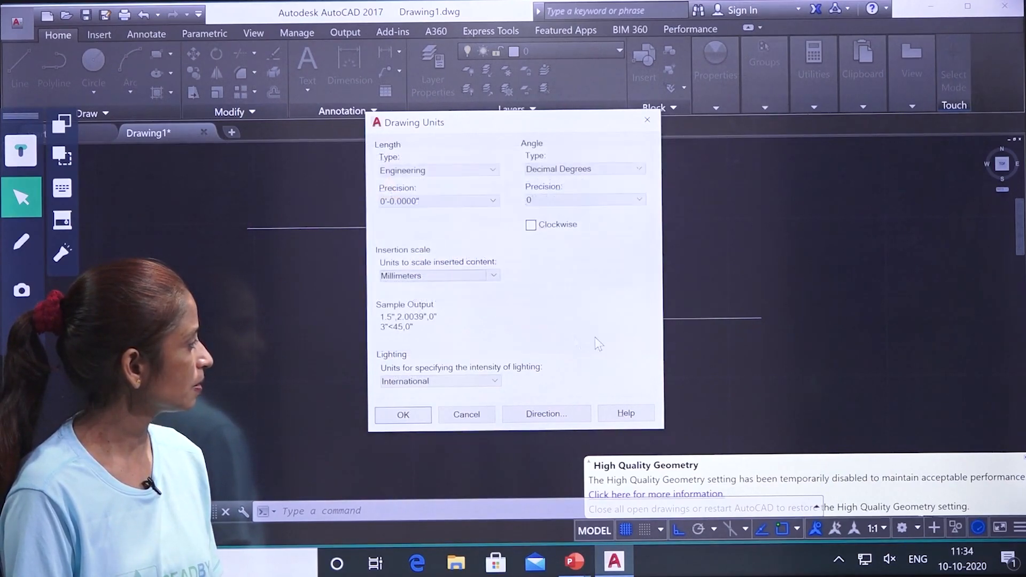
Step: Set the insertion scale units to Inches and apply them with the Engineering length type
{"action": "left_click", "coordinate": [462, 276]}
{"action": "left_click", "coordinate": [413, 297]}
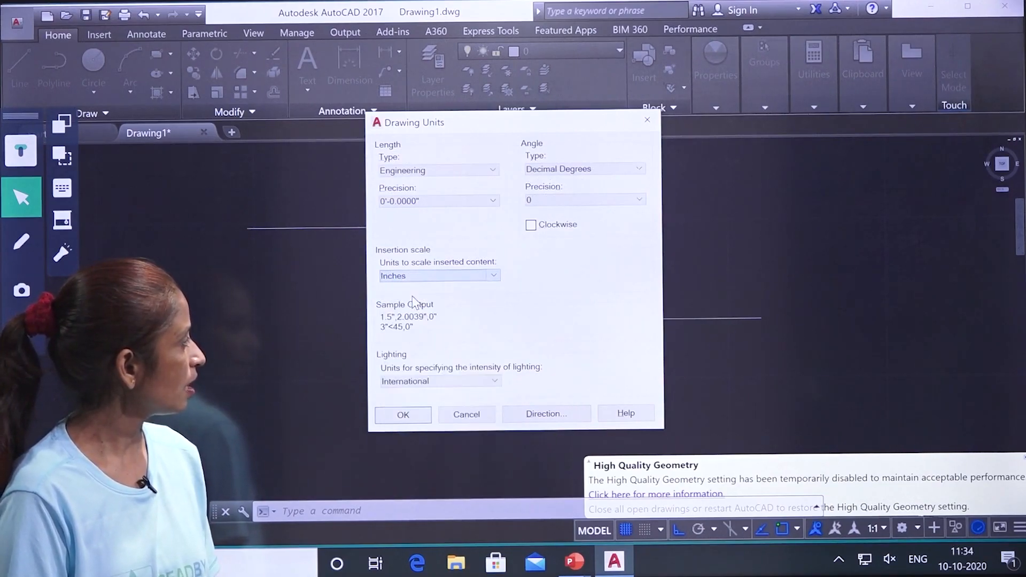
{"action": "left_click", "coordinate": [402, 415]}
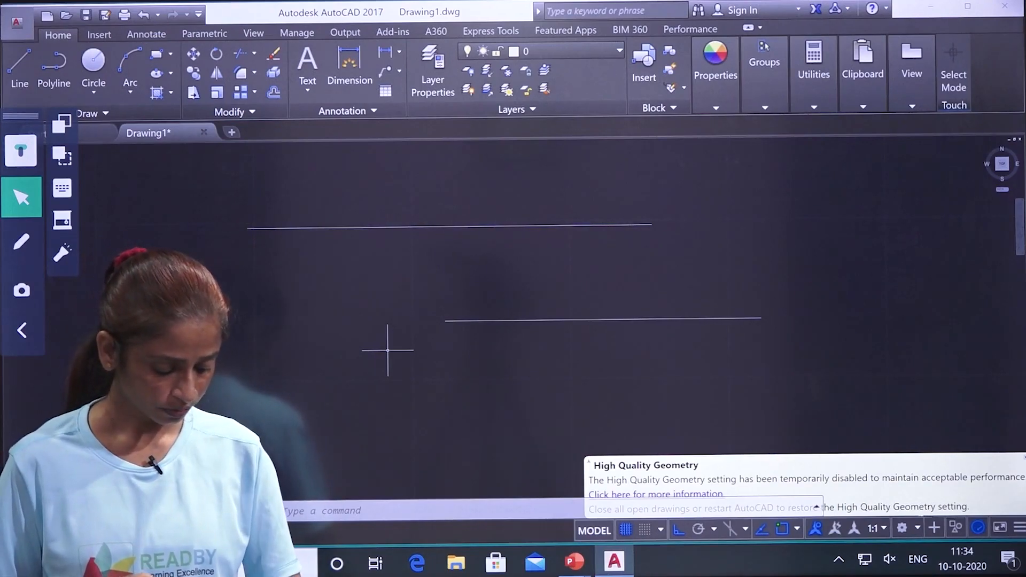
Step: Change the insertion scale units to Meters while keeping the Engineering length type, and confirm the update
{"action": "type", "text": "un"}
{"action": "key", "text": "Return"}
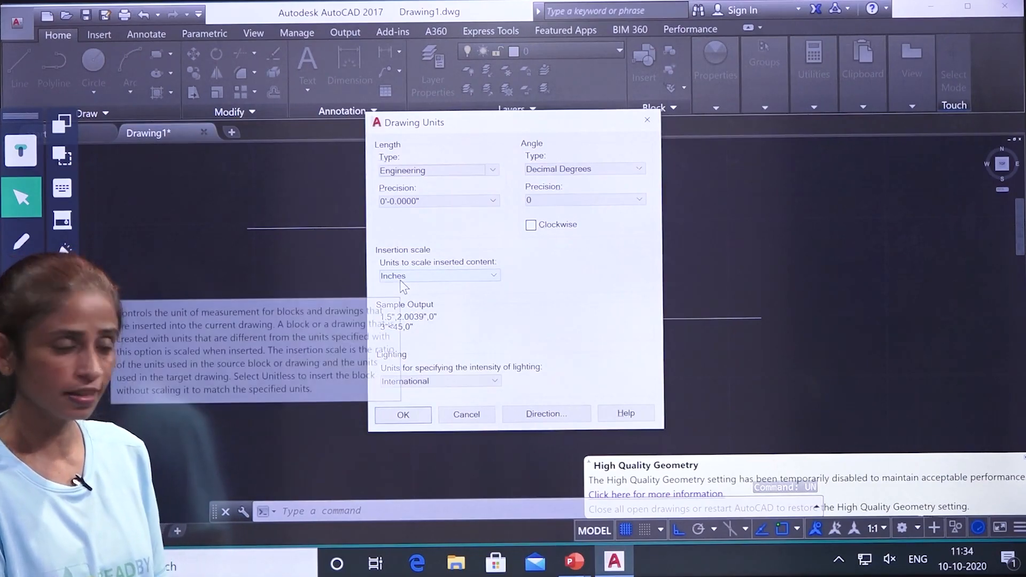
{"action": "left_click", "coordinate": [484, 277]}
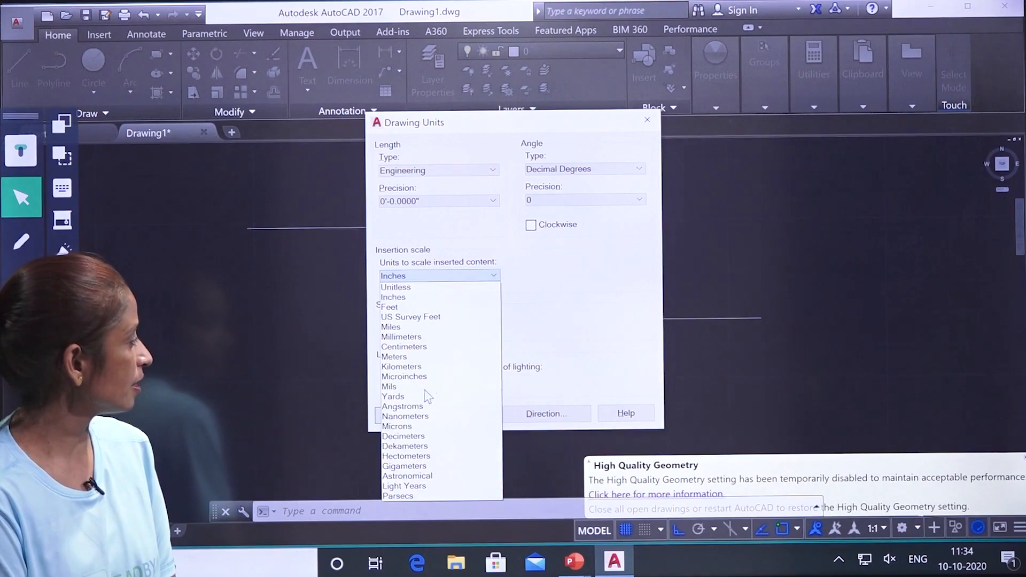
{"action": "left_click", "coordinate": [416, 357]}
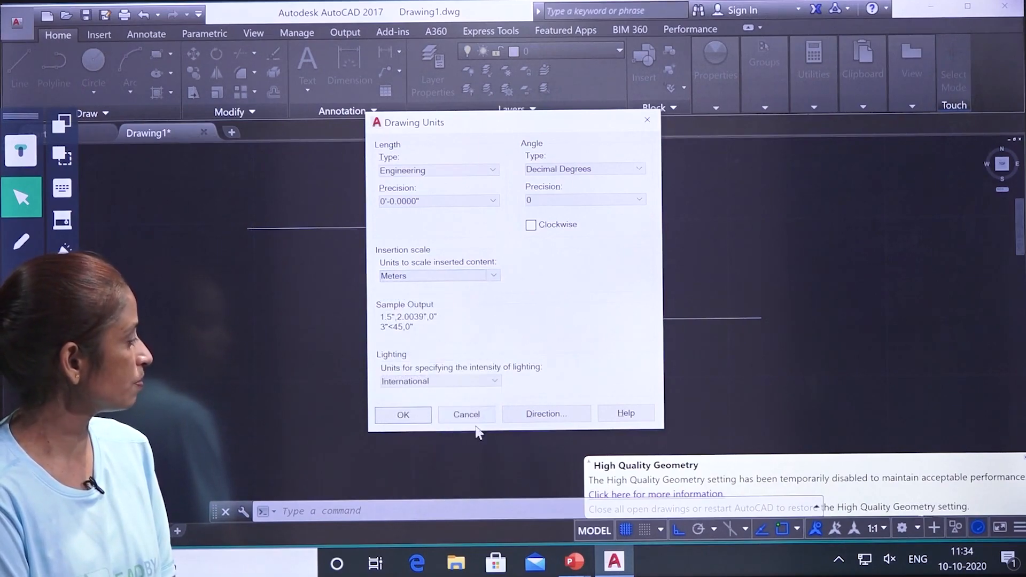
{"action": "left_click", "coordinate": [402, 415]}
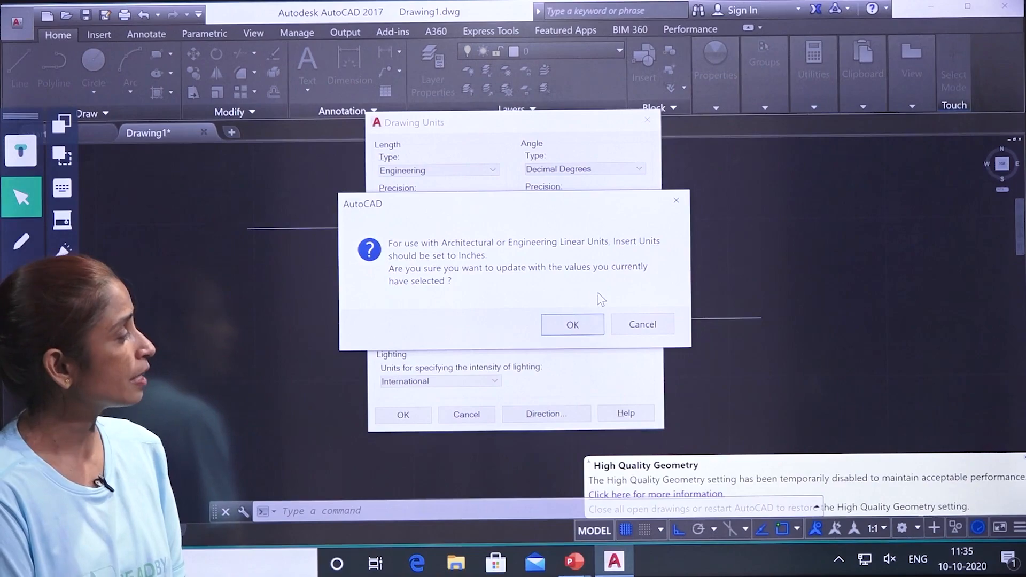
{"action": "left_click", "coordinate": [586, 325]}
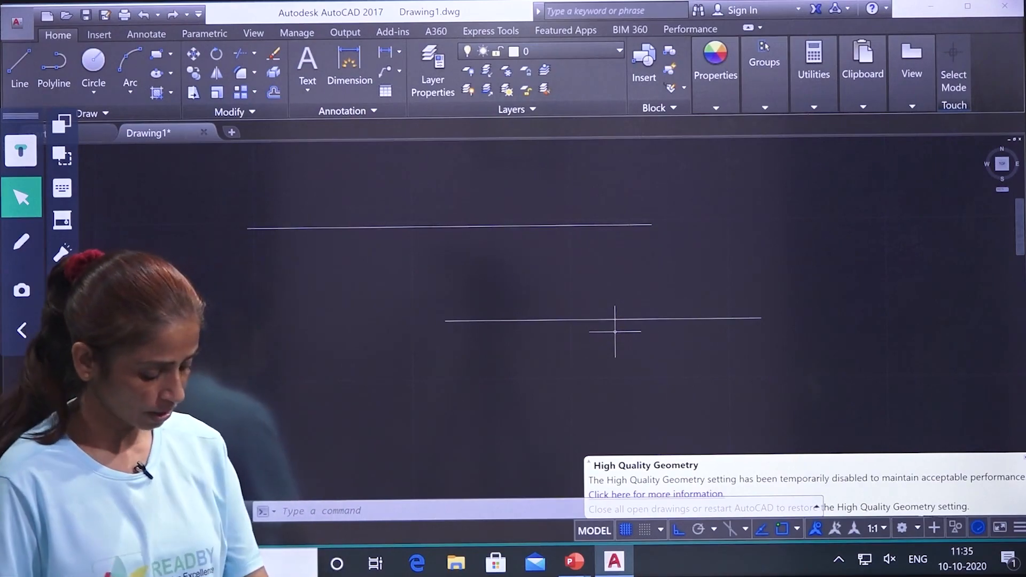
Step: Reopen the drawing units settings, try the Architectural length type and change it to Decimal
{"action": "type", "text": "un"}
{"action": "key", "text": "Return"}
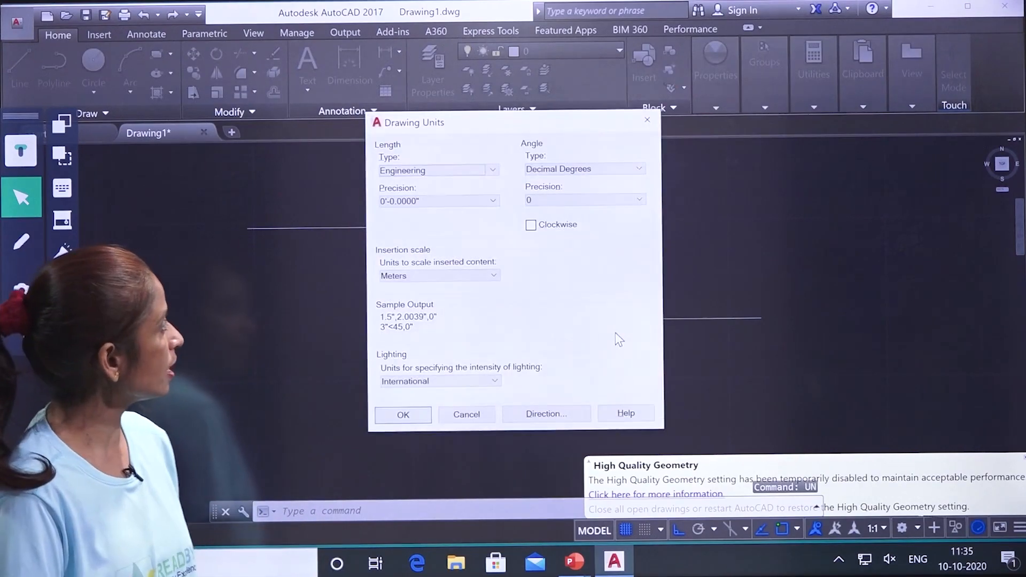
{"action": "left_click", "coordinate": [494, 170]}
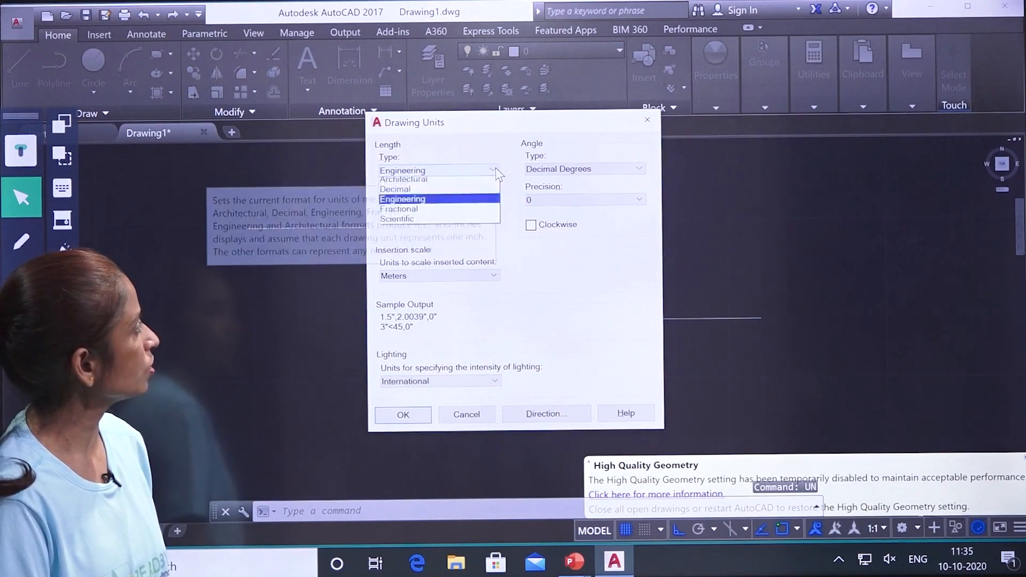
{"action": "left_click", "coordinate": [450, 185]}
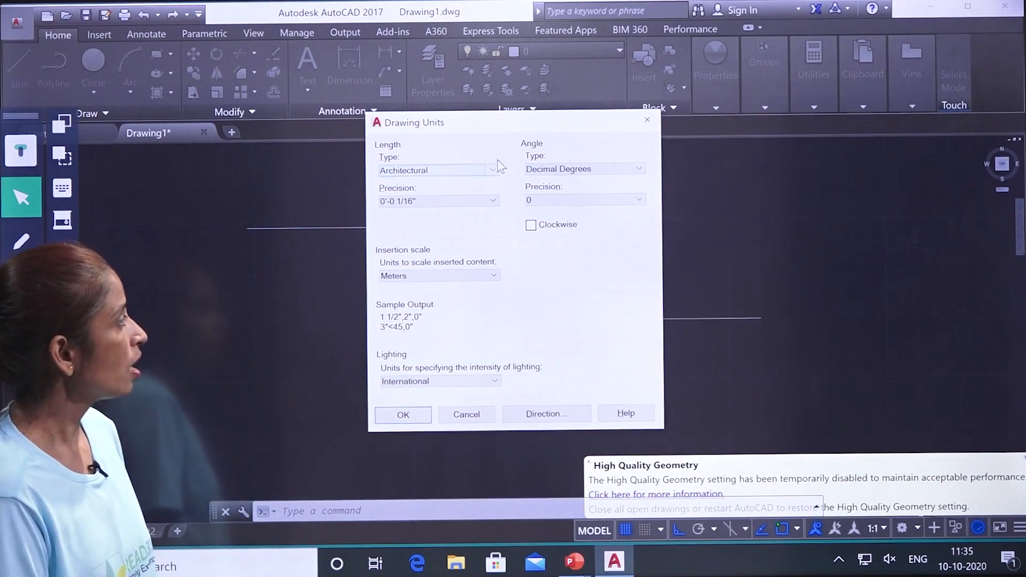
{"action": "left_click", "coordinate": [488, 170]}
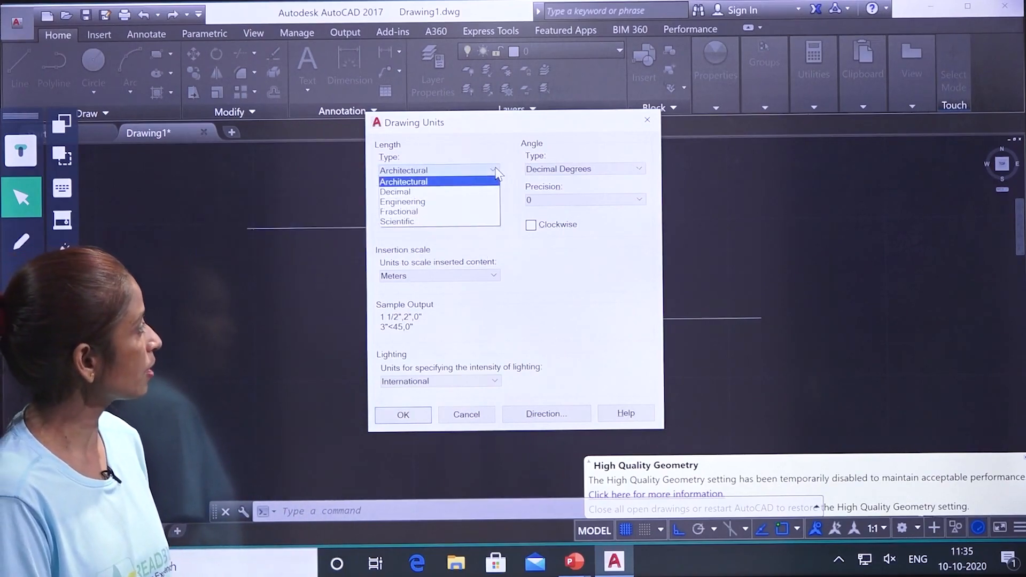
{"action": "left_click", "coordinate": [396, 192]}
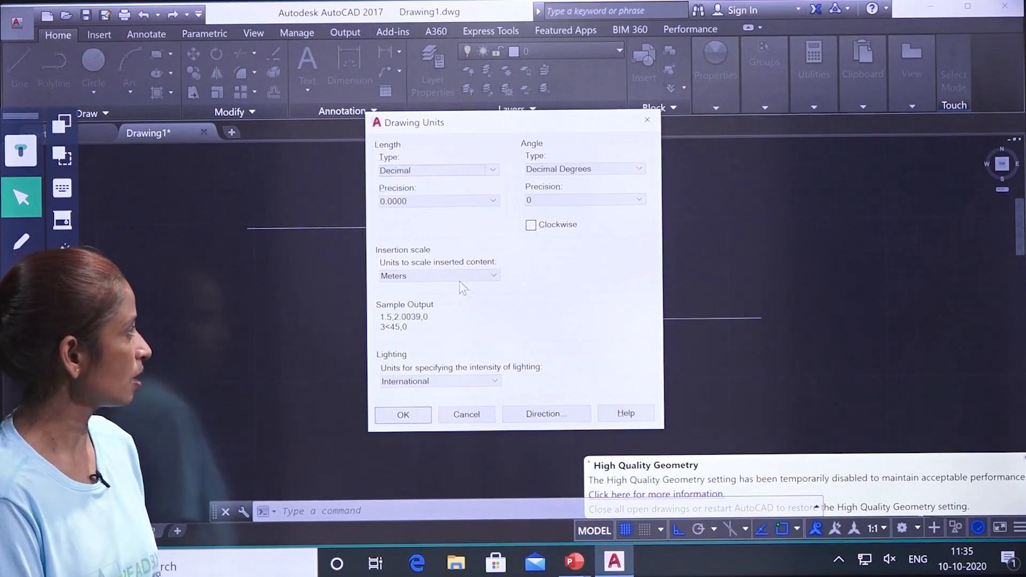
Step: Try the Fractional and Scientific length types to compare their precision formats and sample output
{"action": "left_click", "coordinate": [492, 169]}
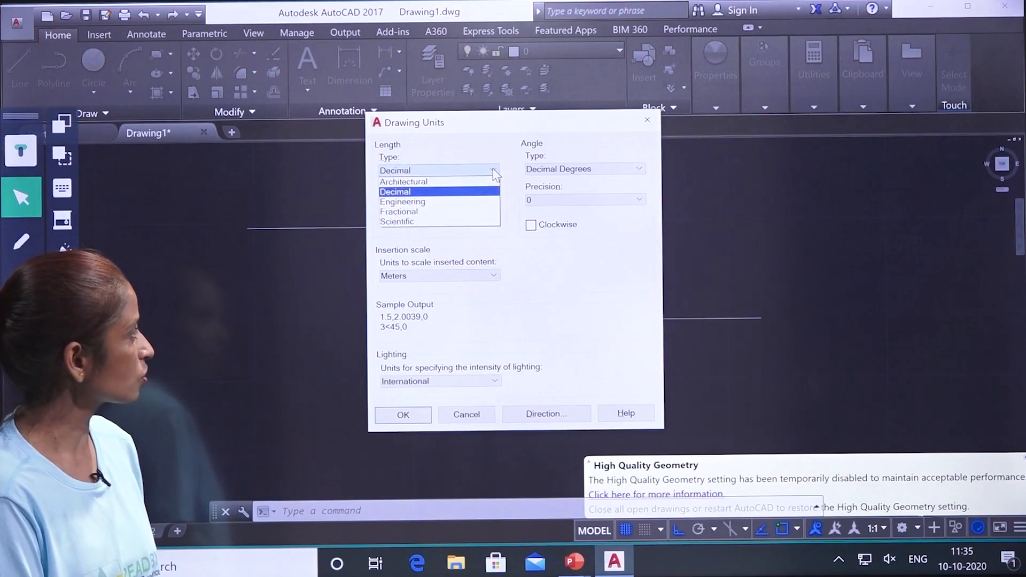
{"action": "left_click", "coordinate": [434, 213]}
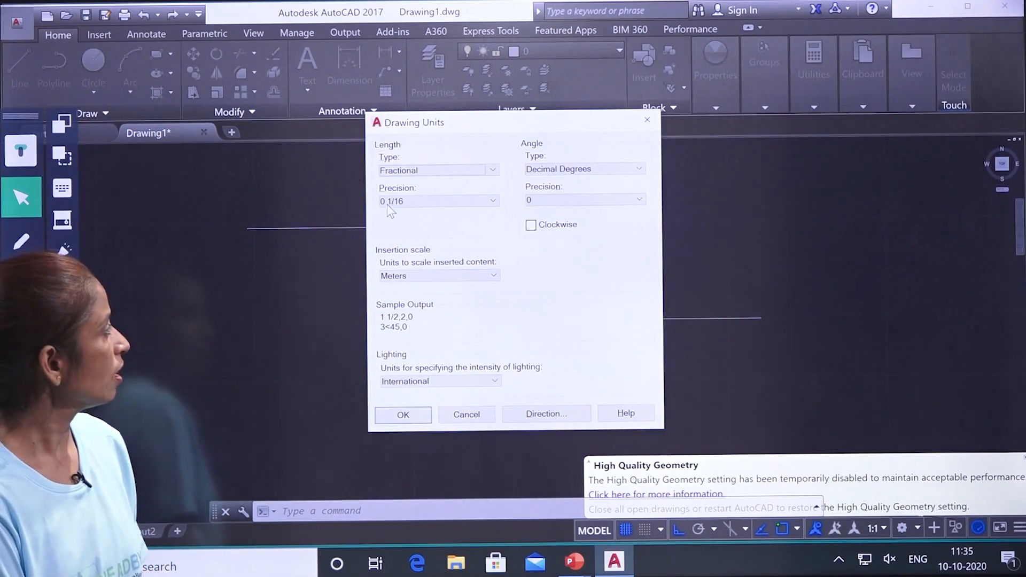
{"action": "left_click", "coordinate": [492, 170]}
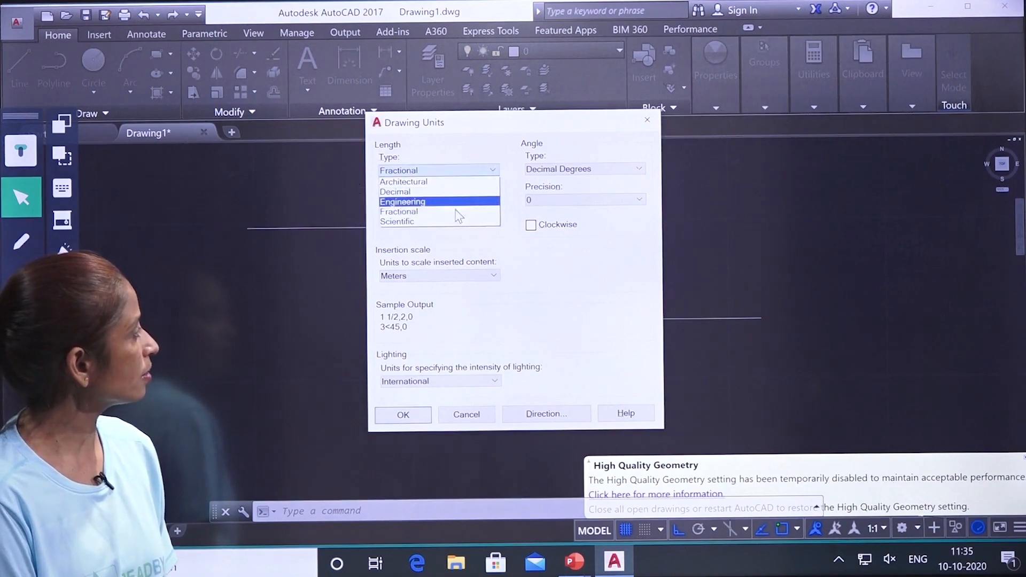
{"action": "left_click", "coordinate": [443, 222]}
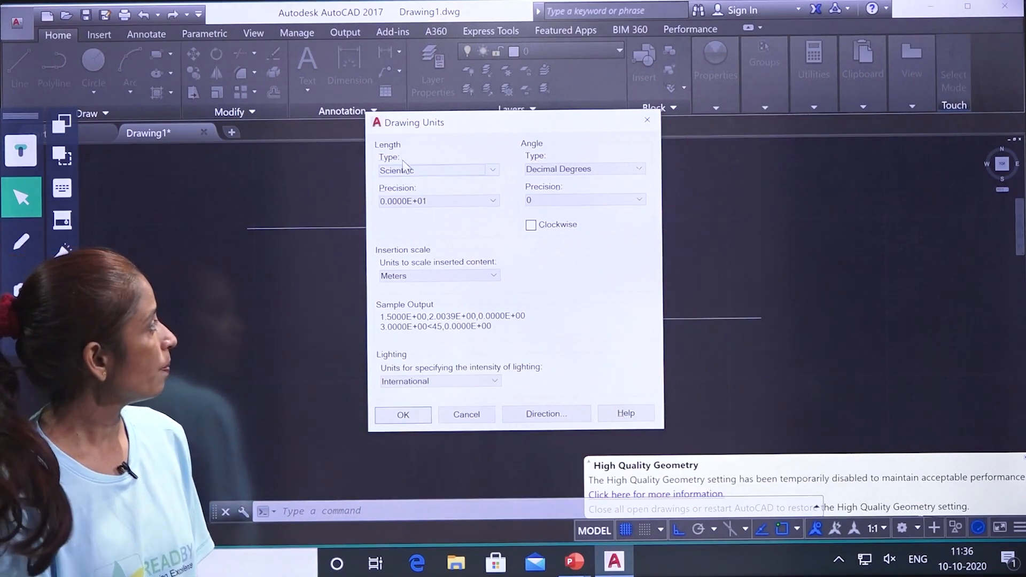
Step: Set the length type to Decimal and the insertion scale units to Millimeters, and apply the drawing units
{"action": "left_click", "coordinate": [493, 169]}
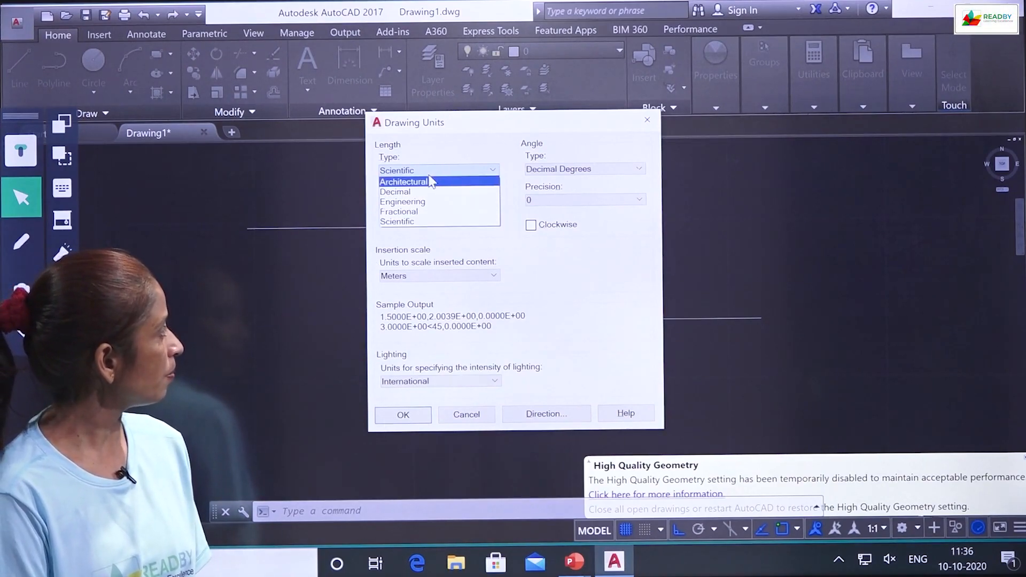
{"action": "left_click", "coordinate": [417, 192]}
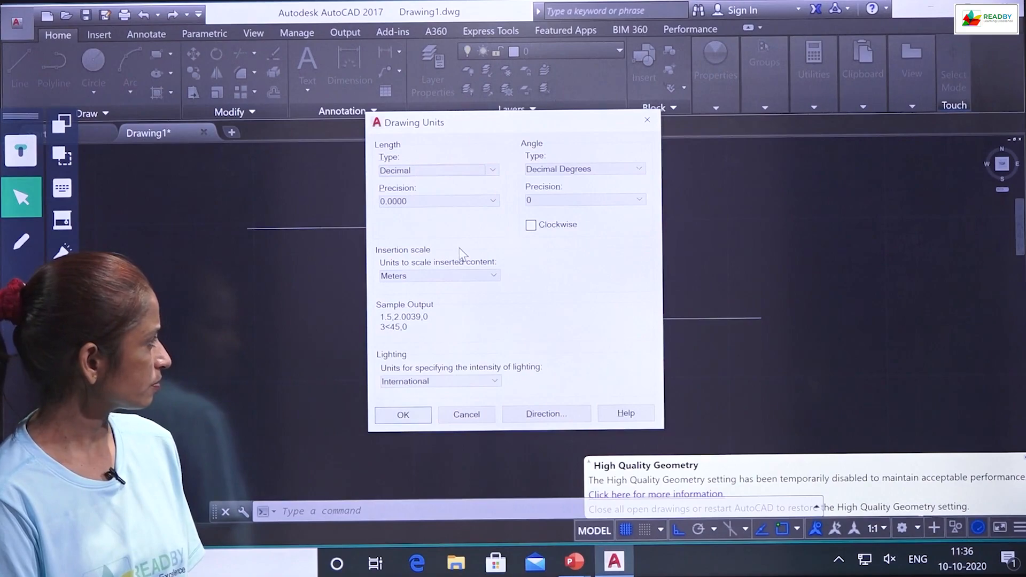
{"action": "left_click", "coordinate": [463, 276]}
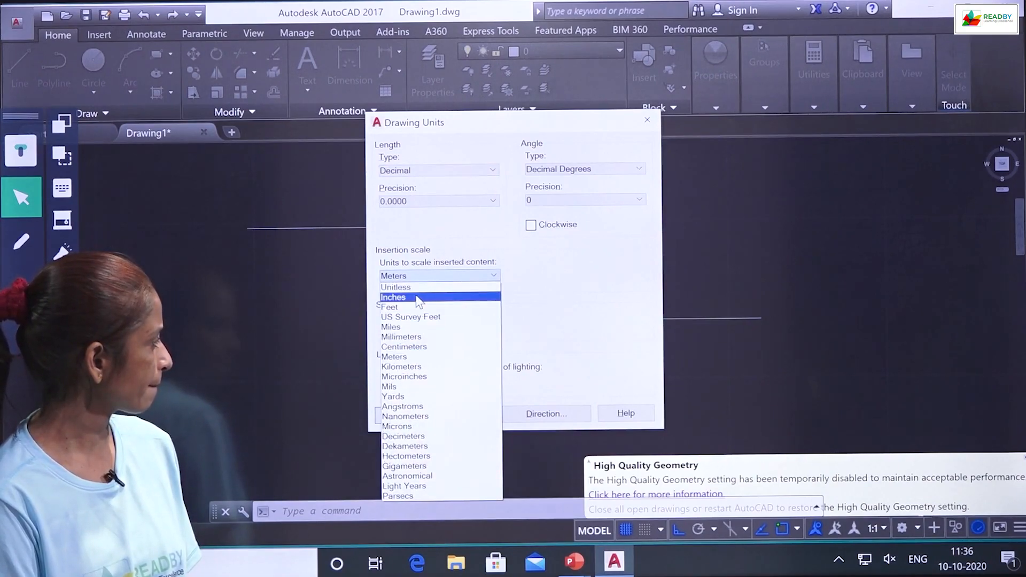
{"action": "left_click", "coordinate": [409, 337]}
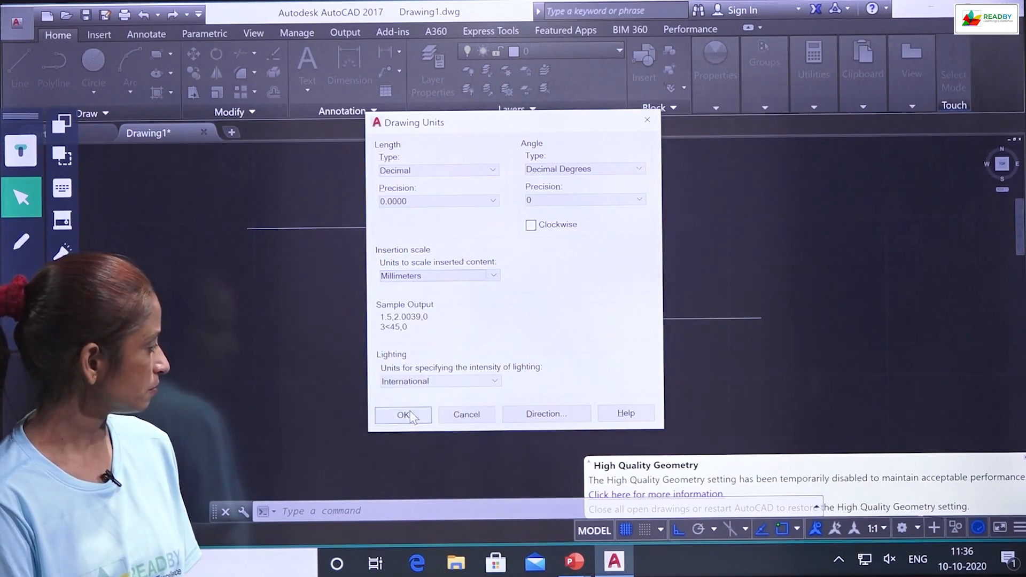
{"action": "left_click", "coordinate": [405, 416]}
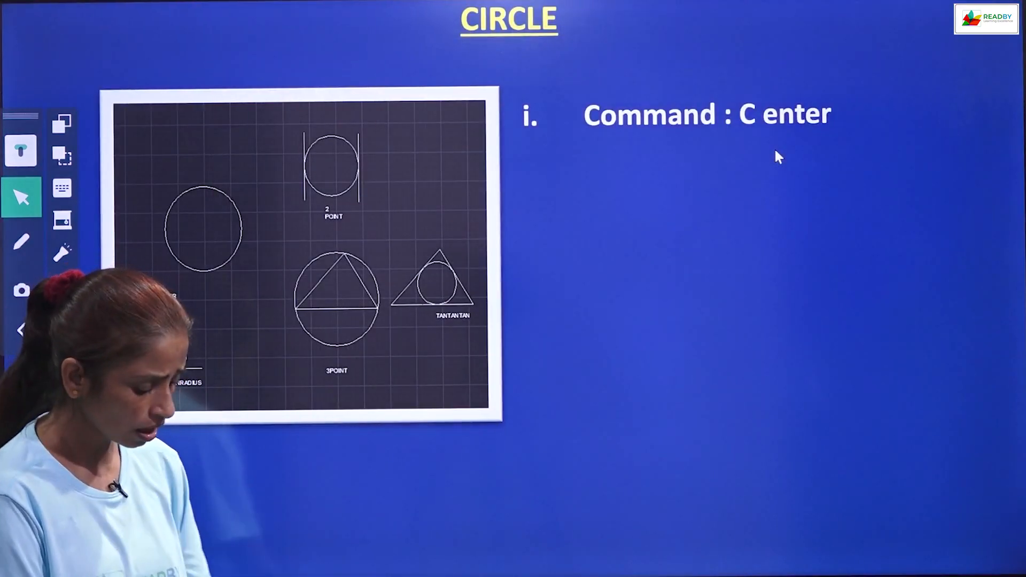
Step: Switch back to AutoCAD and examine the available angle types in the drawing units settings, keeping Decimal Degrees
{"action": "key", "text": "alt+Tab"}
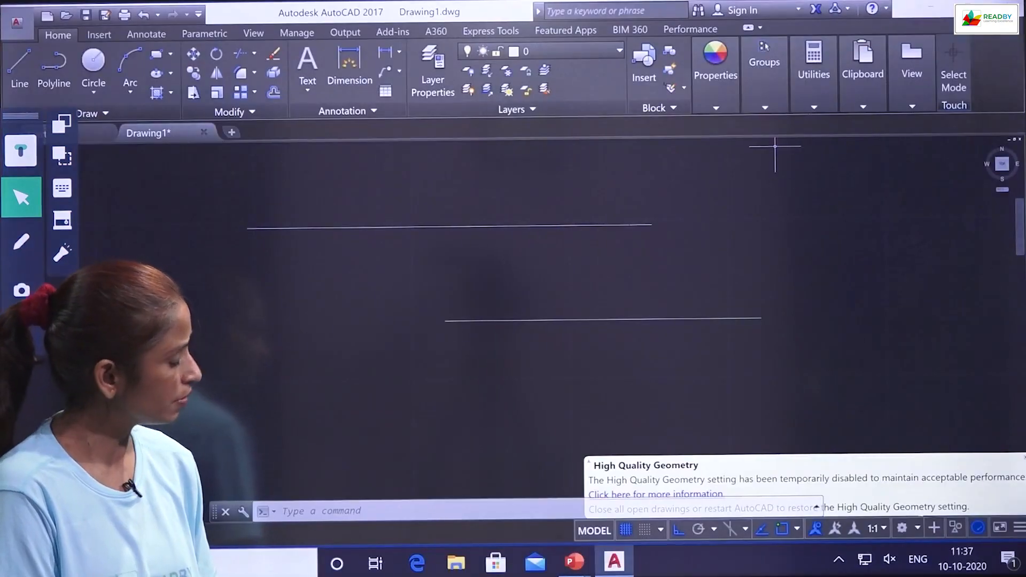
{"action": "type", "text": "un"}
{"action": "key", "text": "Return"}
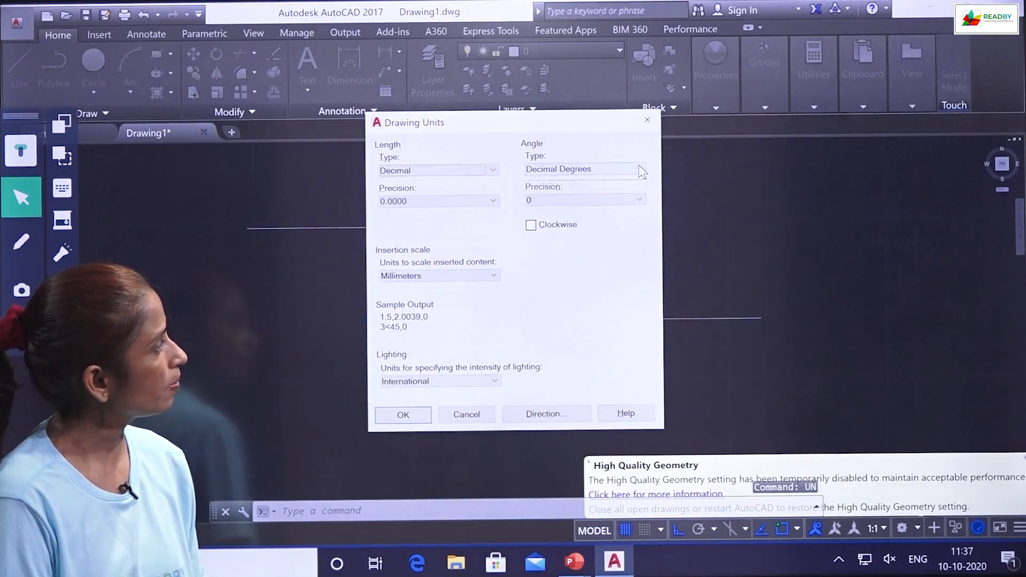
{"action": "left_click", "coordinate": [640, 169]}
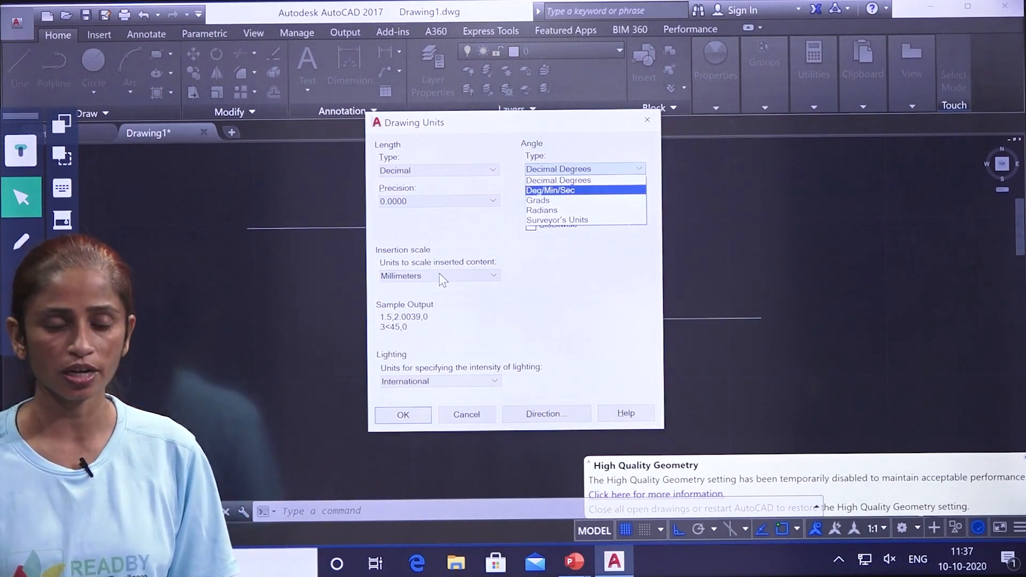
{"action": "left_click", "coordinate": [413, 412]}
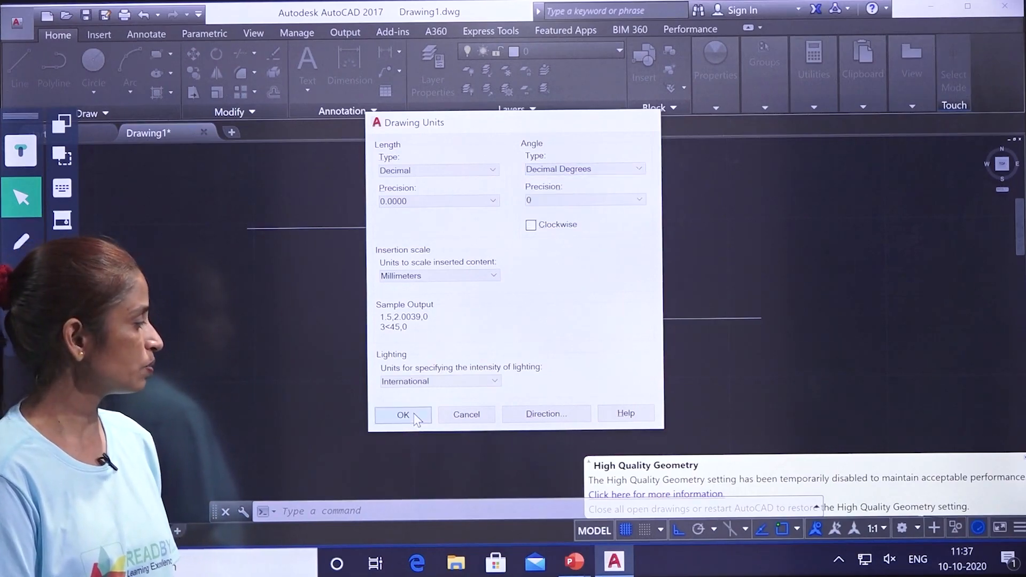
{"action": "left_click", "coordinate": [415, 414]}
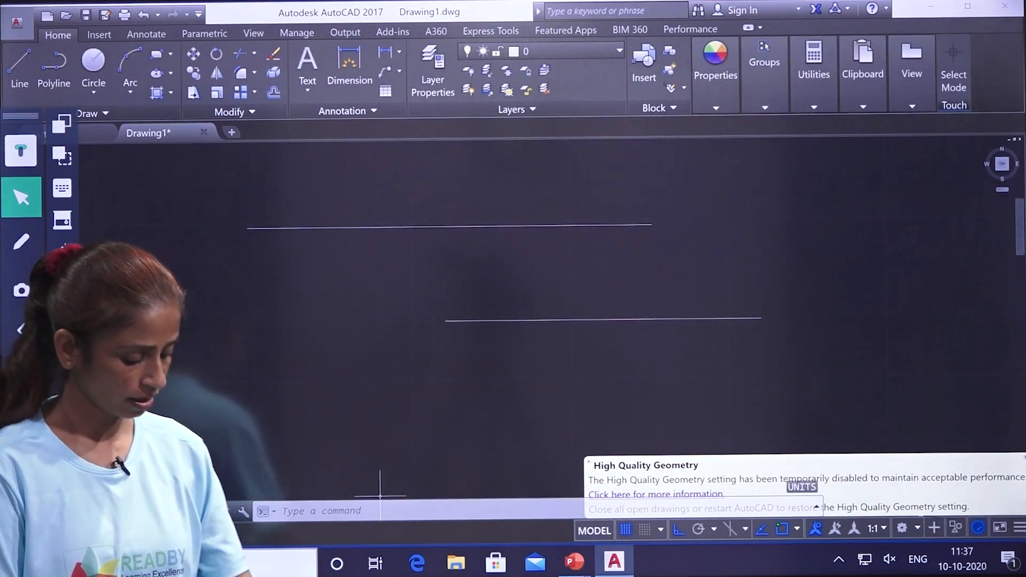